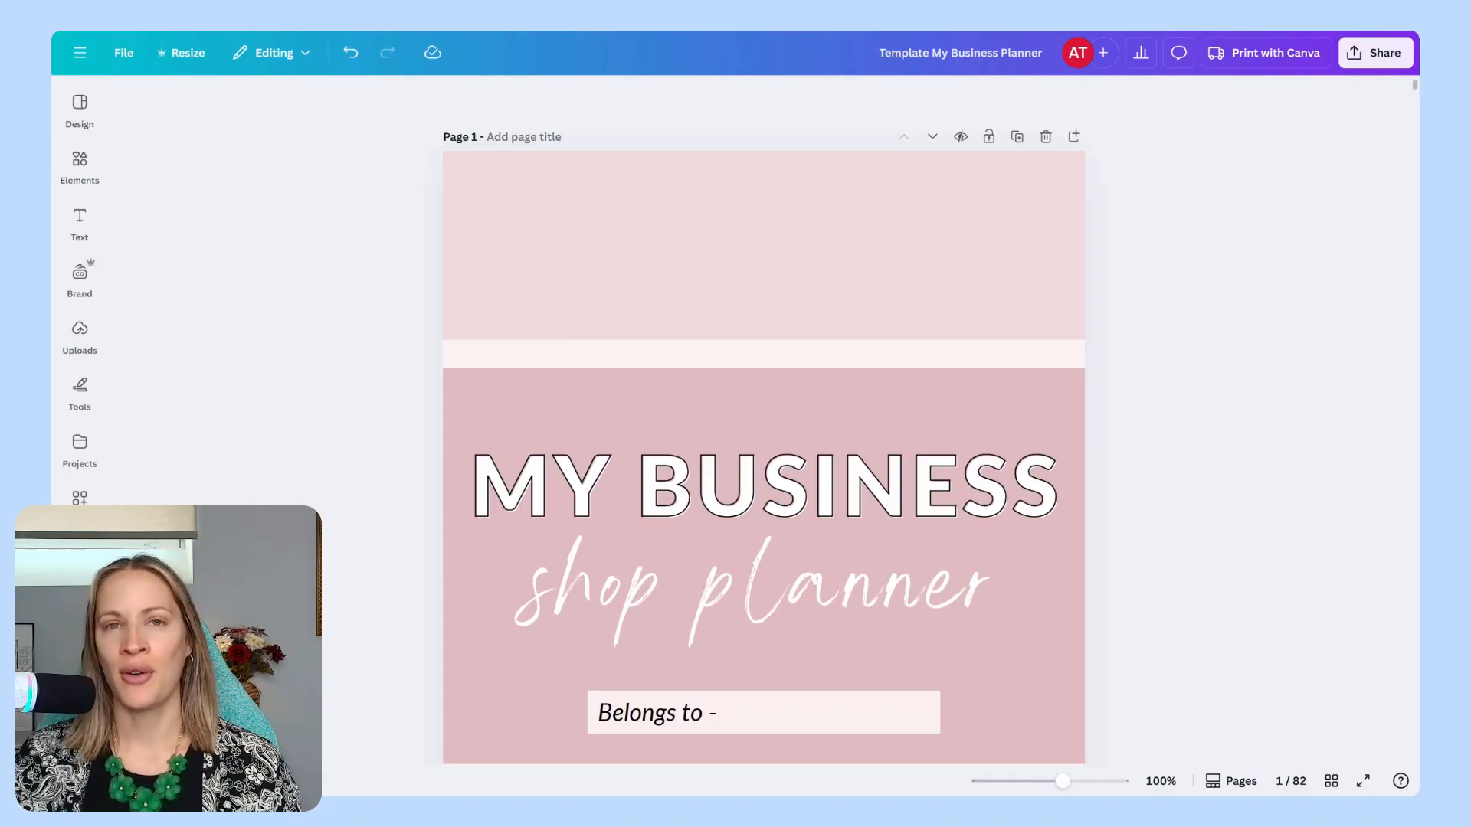
Look through the two cover page designs at the start of the planner template
scroll(1201, 508, "down", 3)
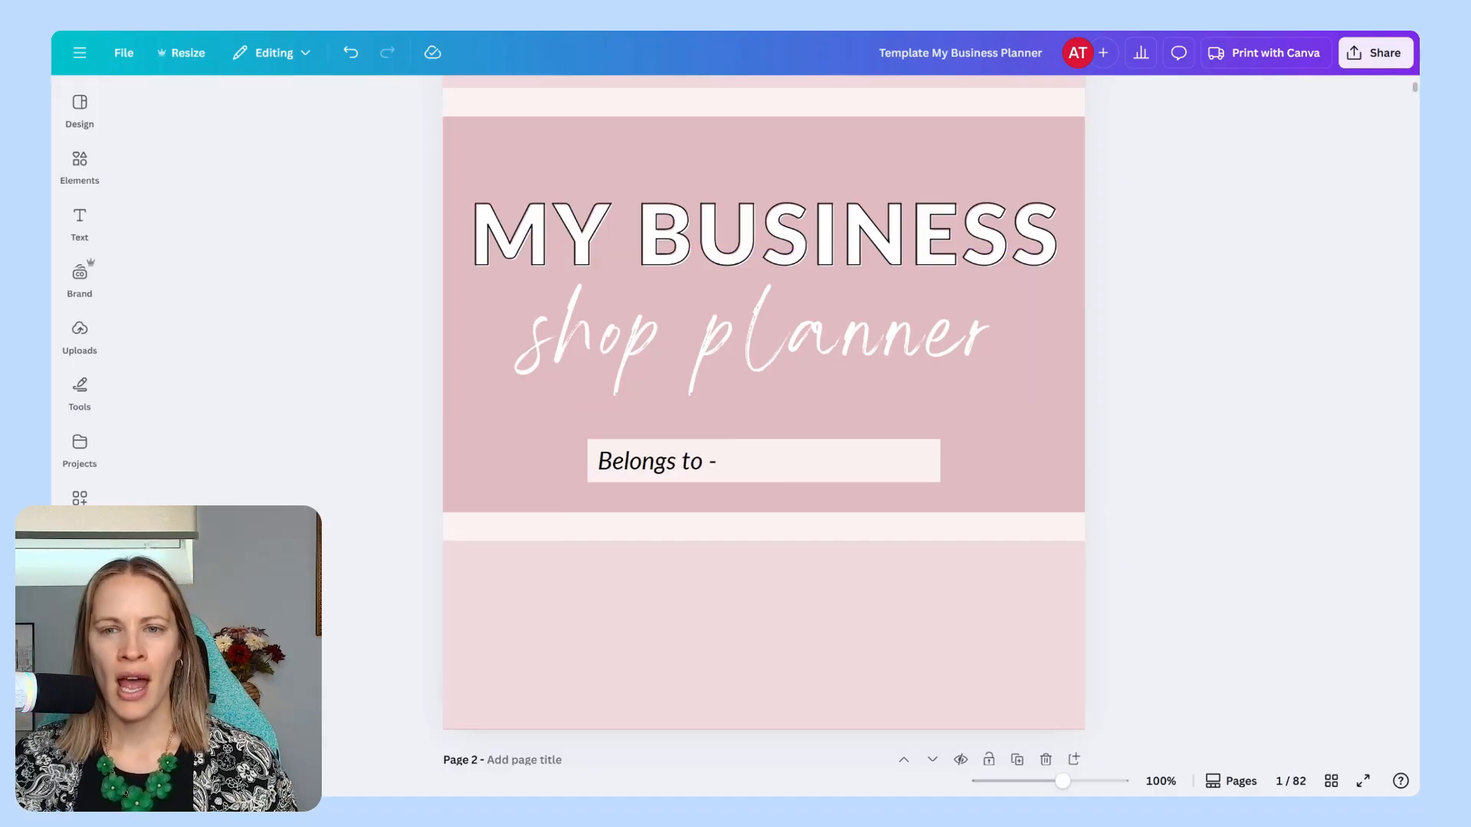
scroll(1209, 406, "down", 3)
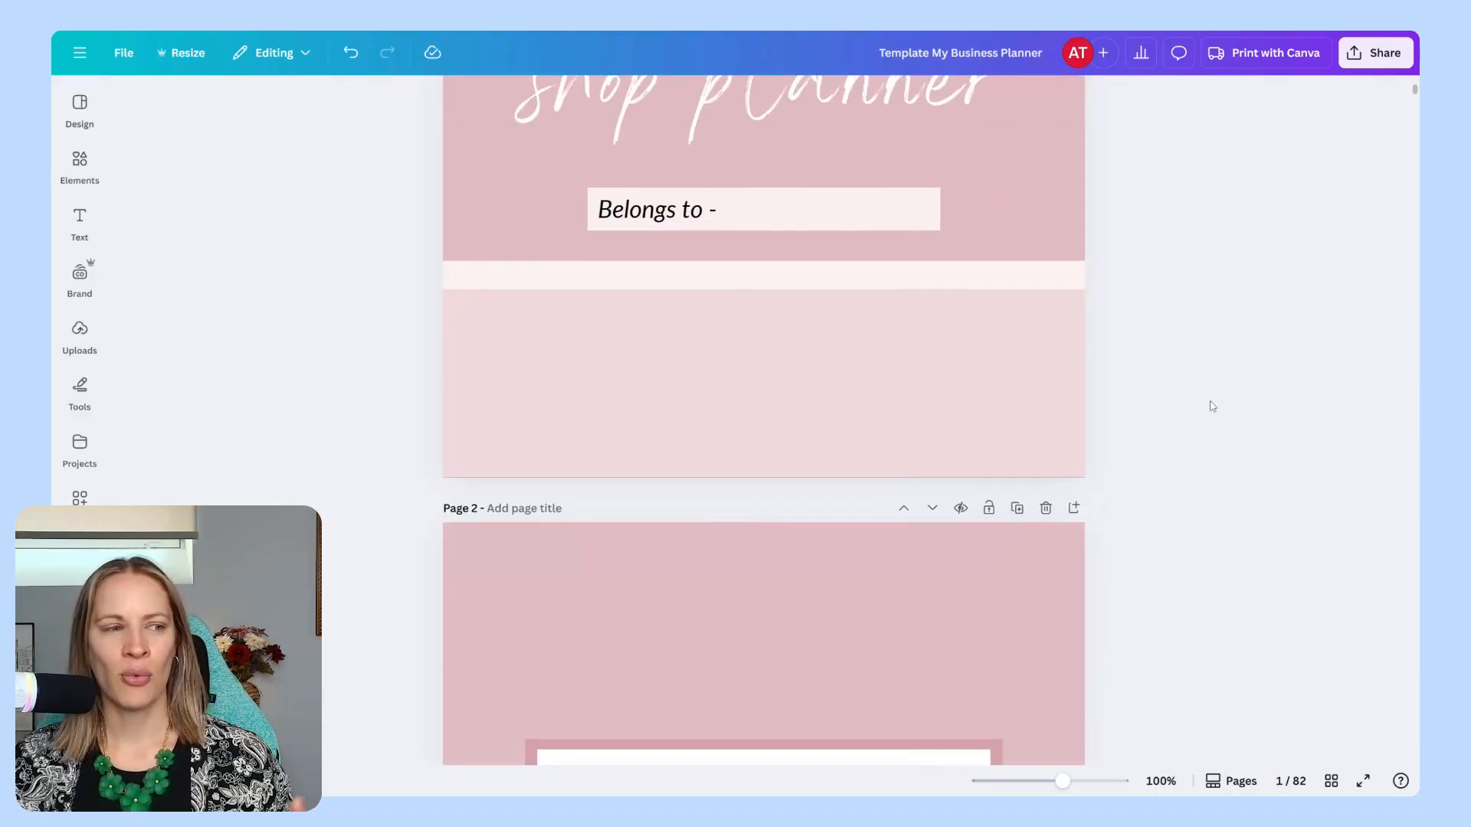
scroll(1213, 406, "down", 4)
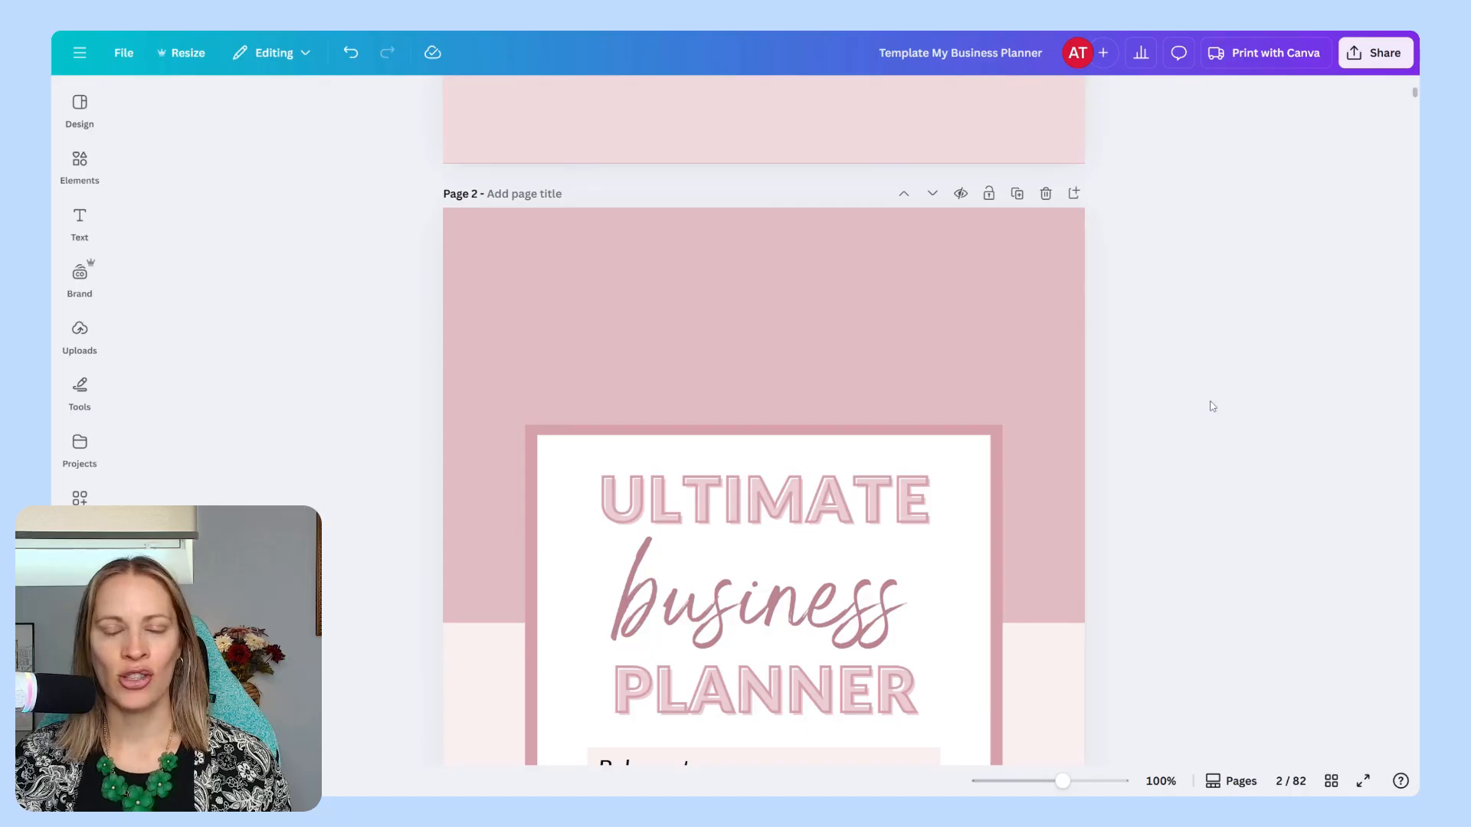
scroll(1213, 407, "down", 3)
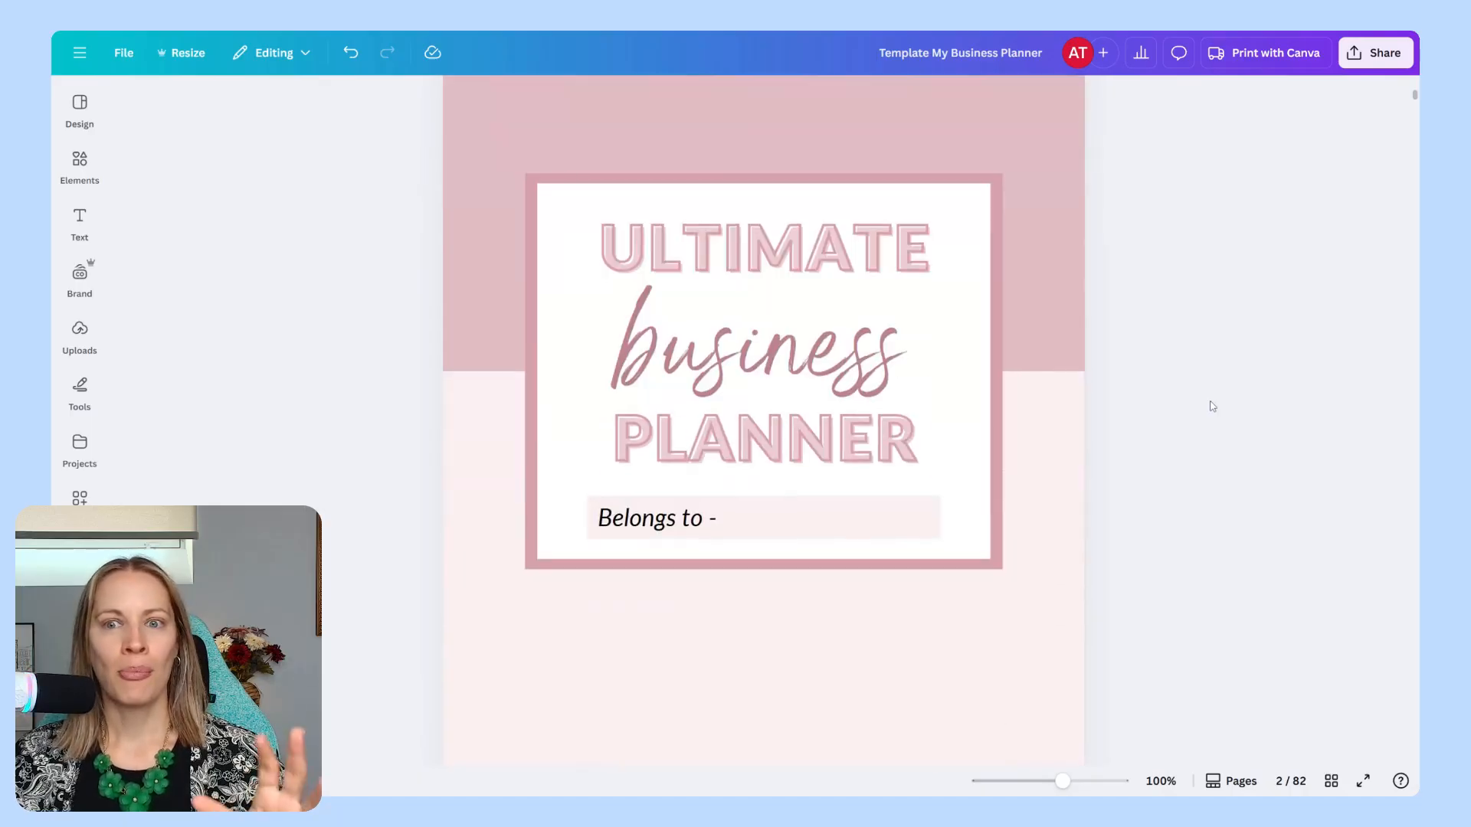
scroll(1210, 407, "up", 15)
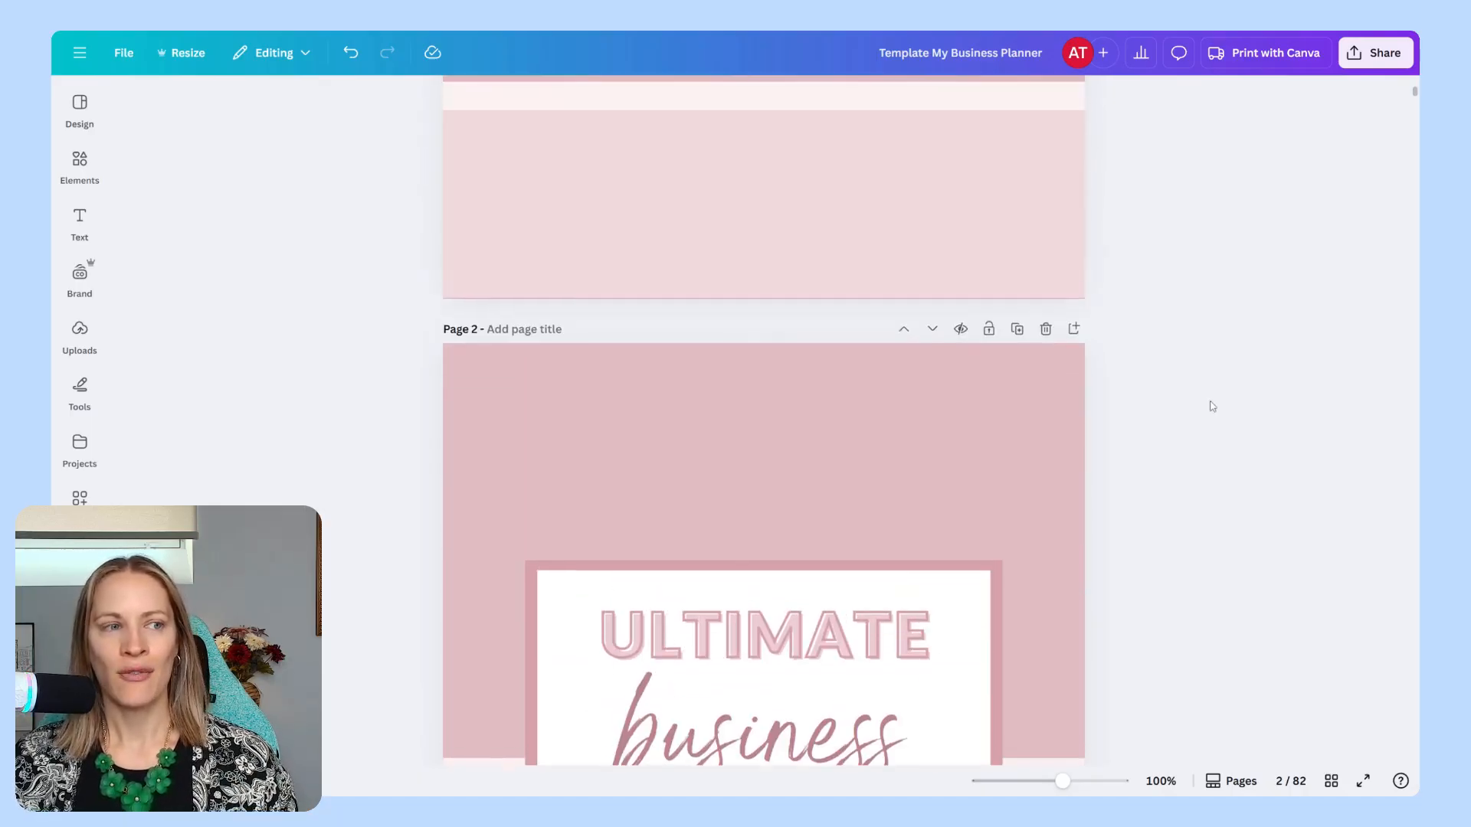
scroll(1051, 458, "down", 1)
scroll(1051, 457, "down", 1)
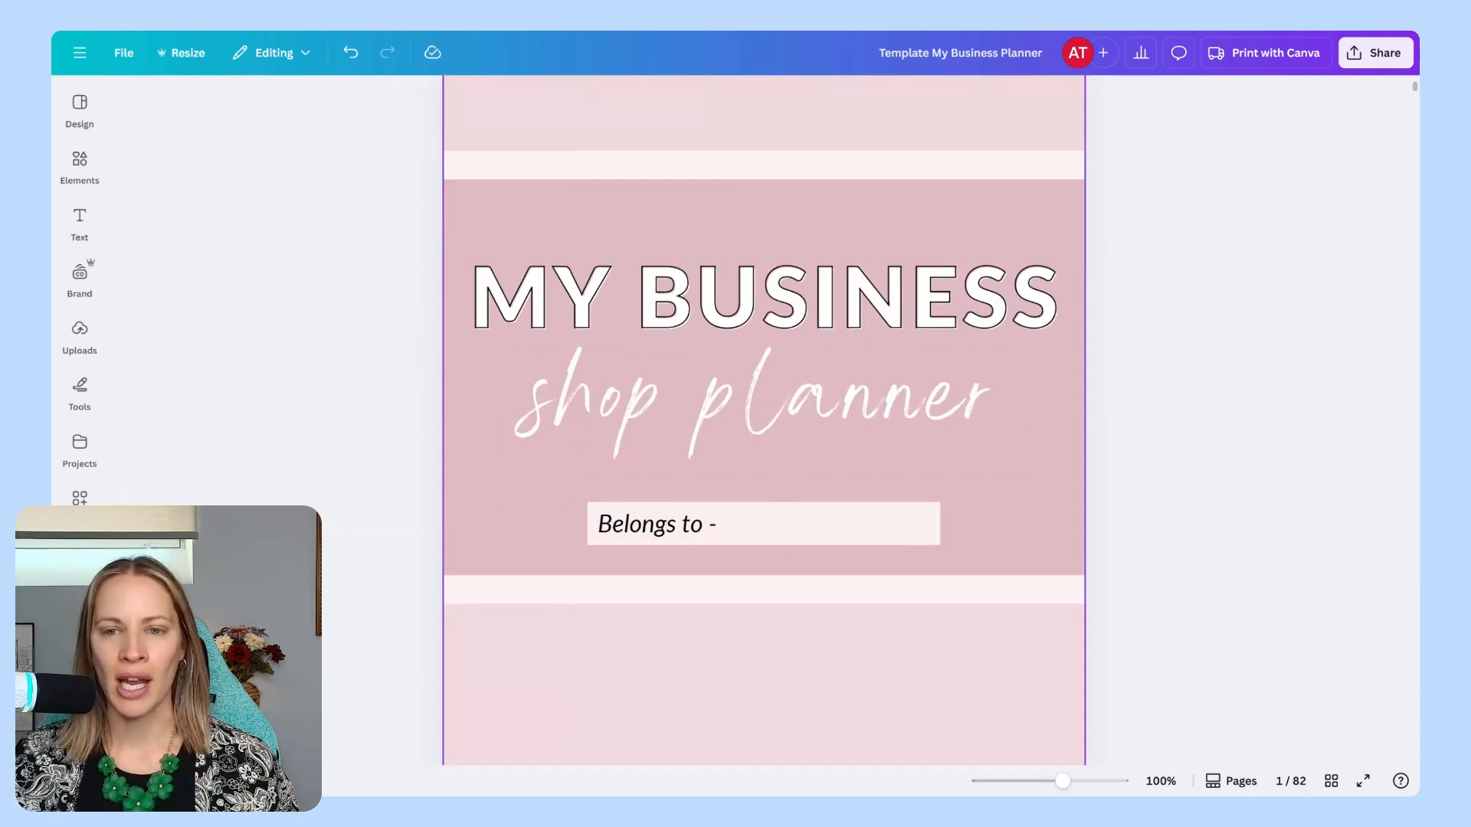
scroll(1146, 345, "down", 9)
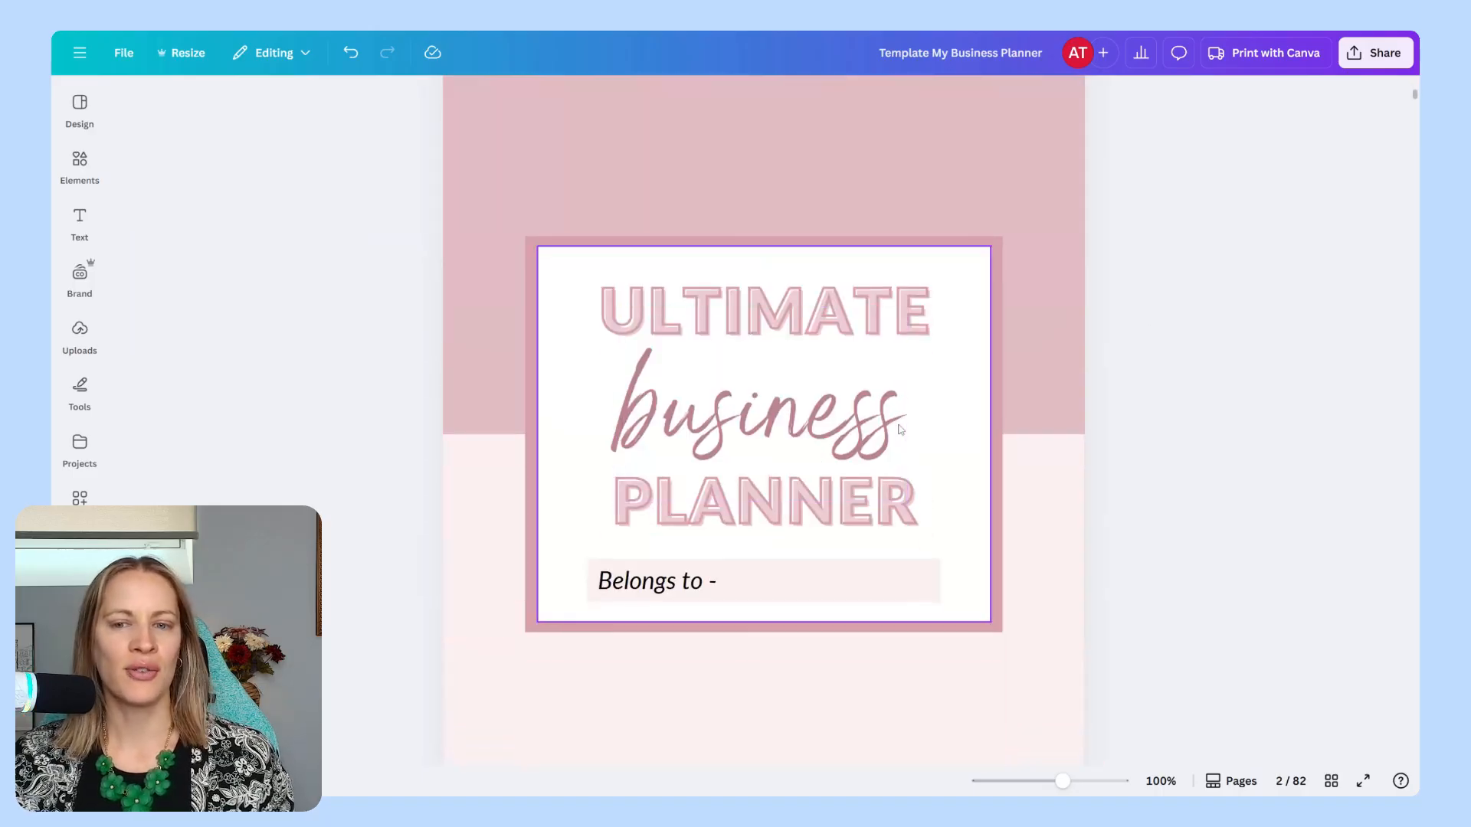
Recolor the upper background block of the "Ultimate Business Planner" cover on page 2 to the default solid coral
left_click(604, 170)
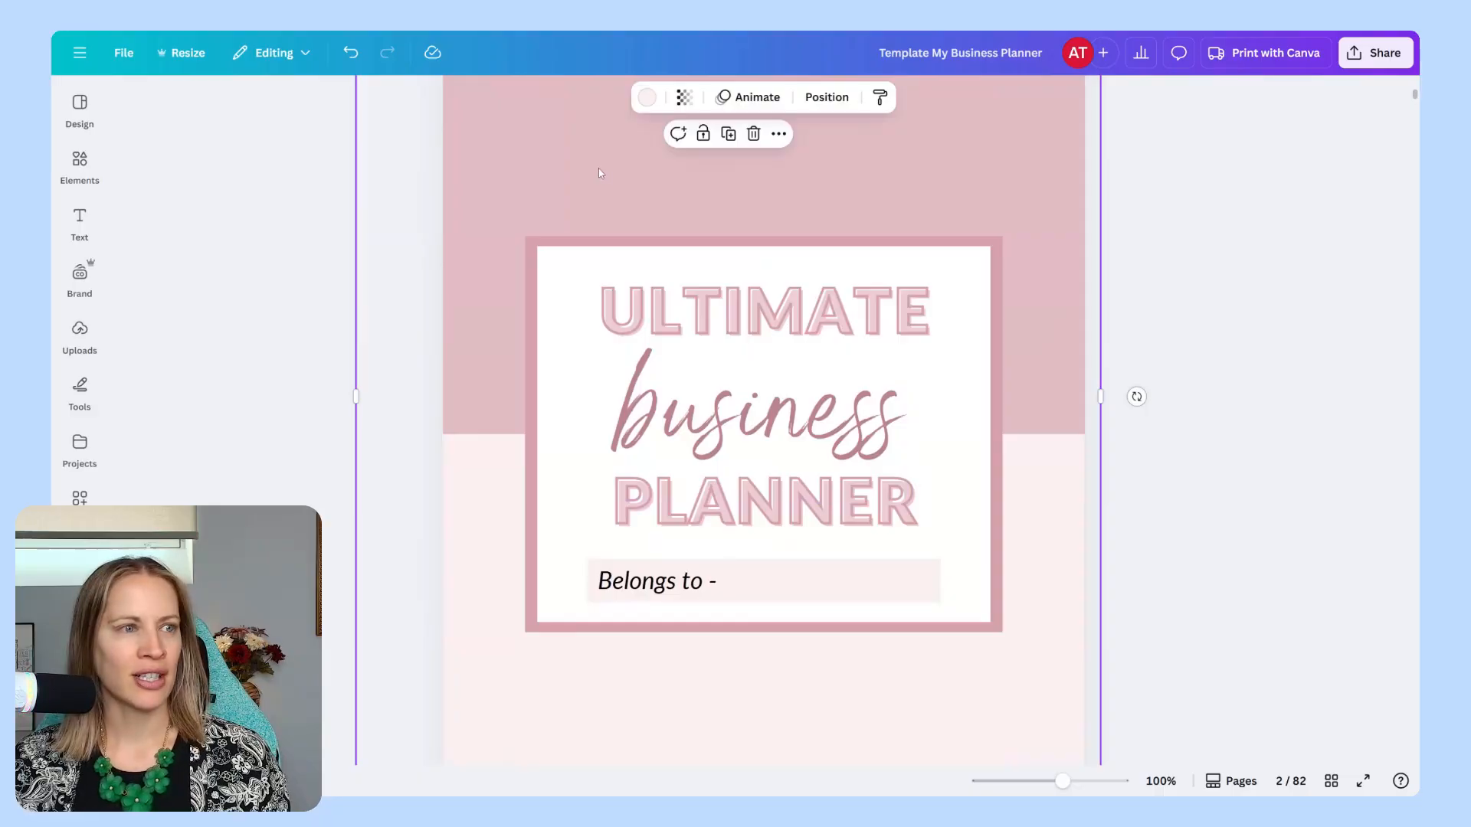
left_click(651, 104)
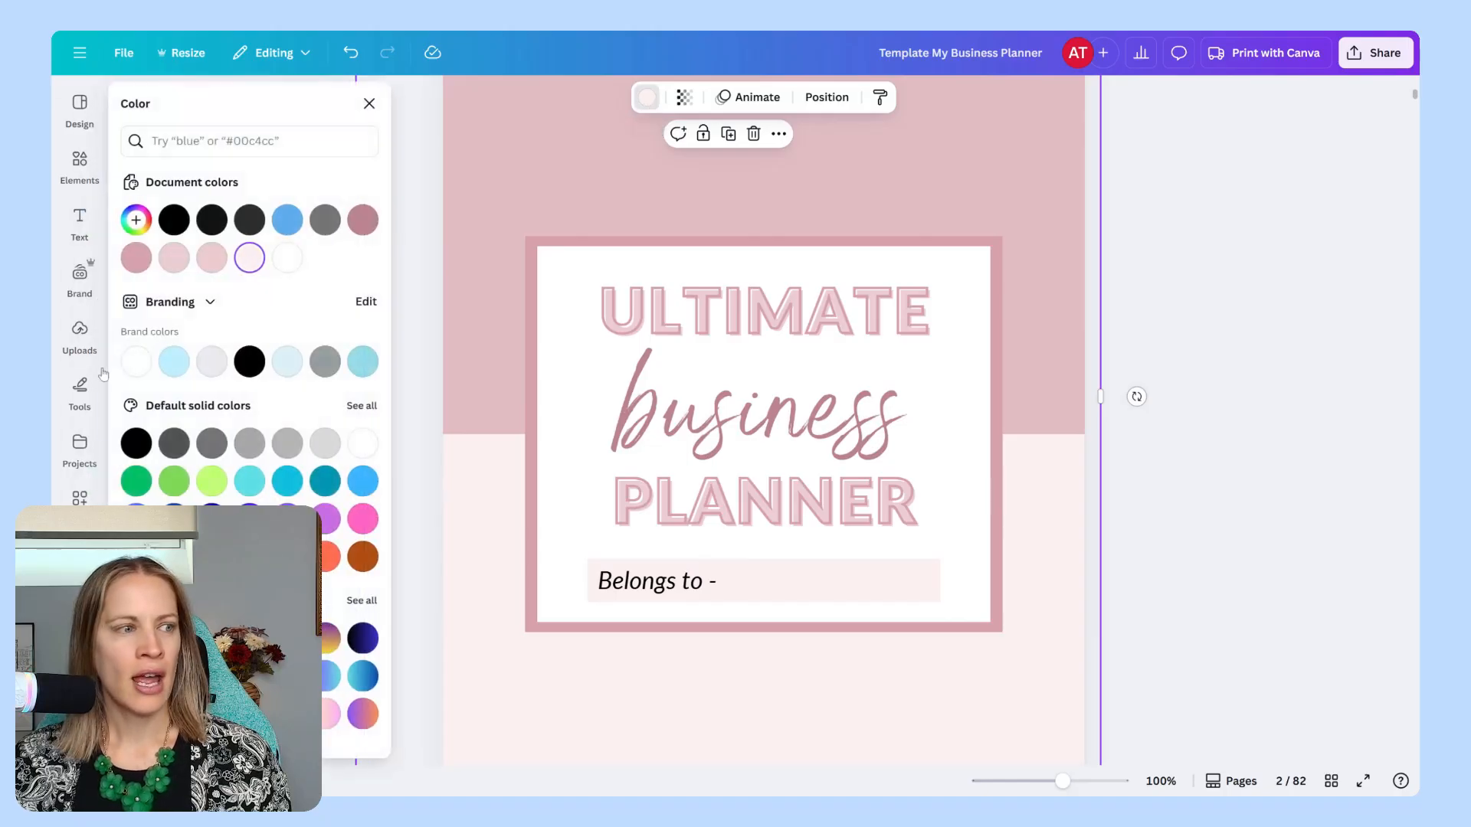
left_click(253, 444)
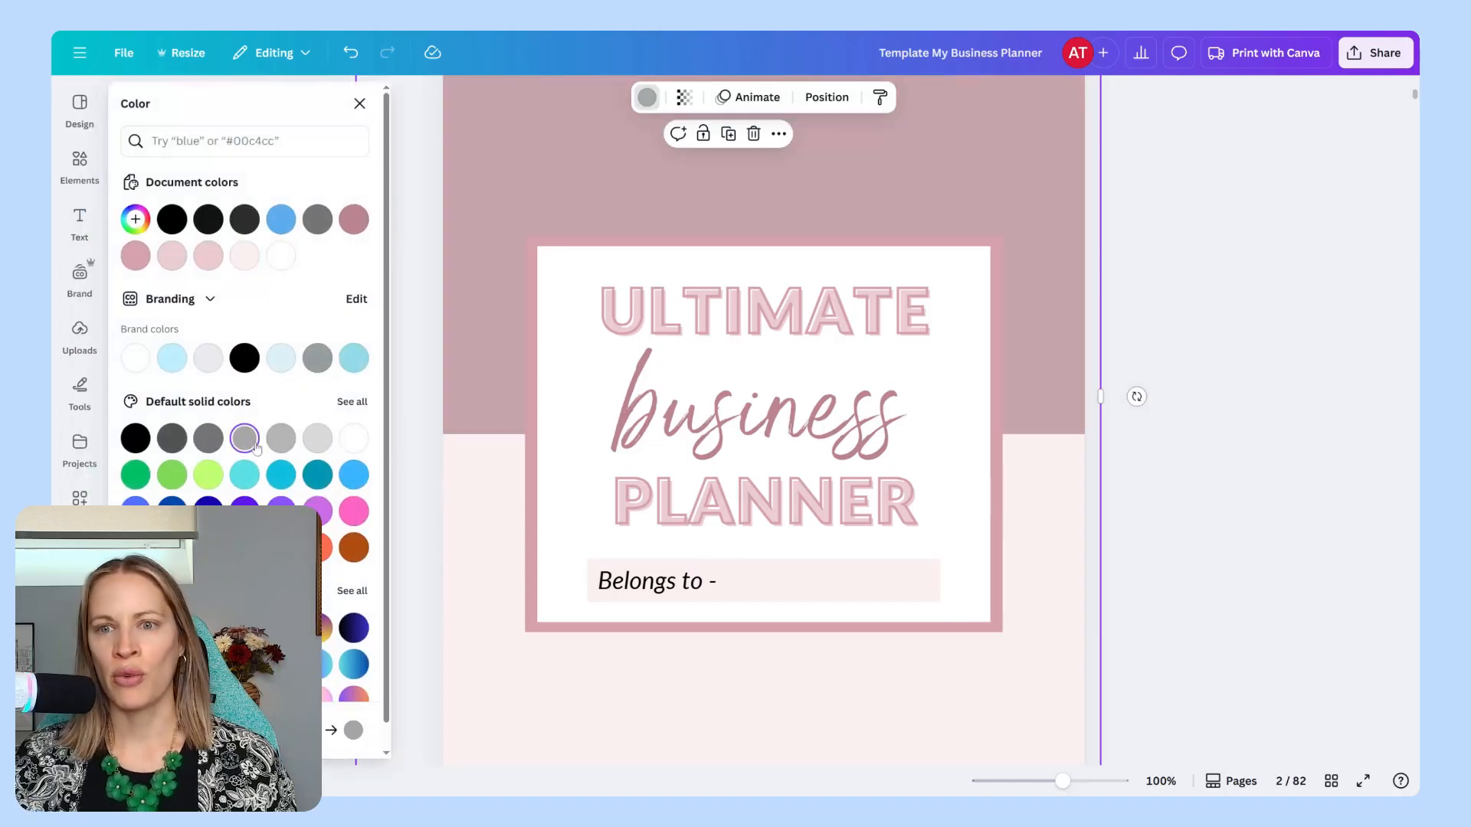
left_click(244, 507)
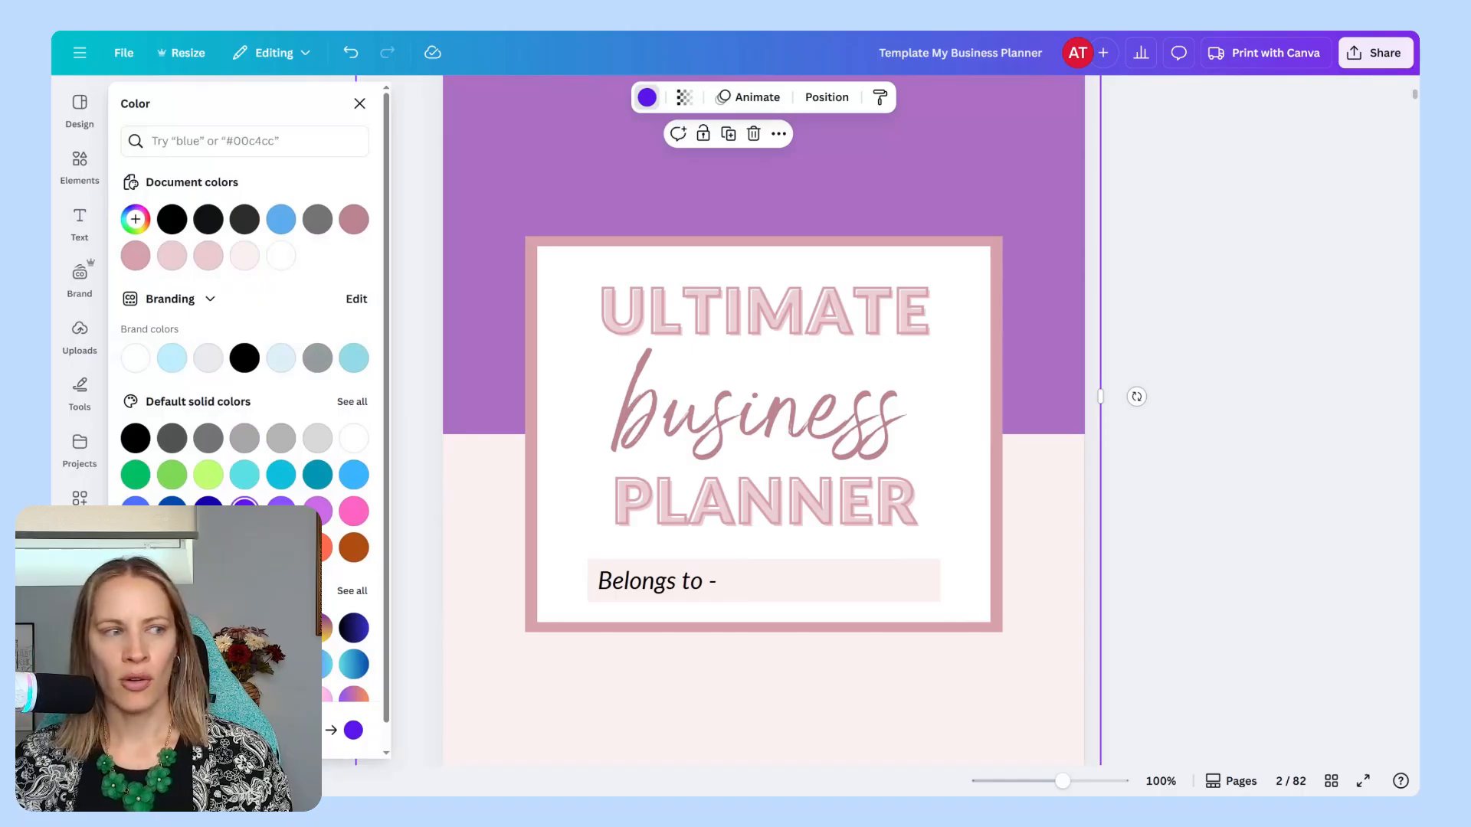
left_click(317, 548)
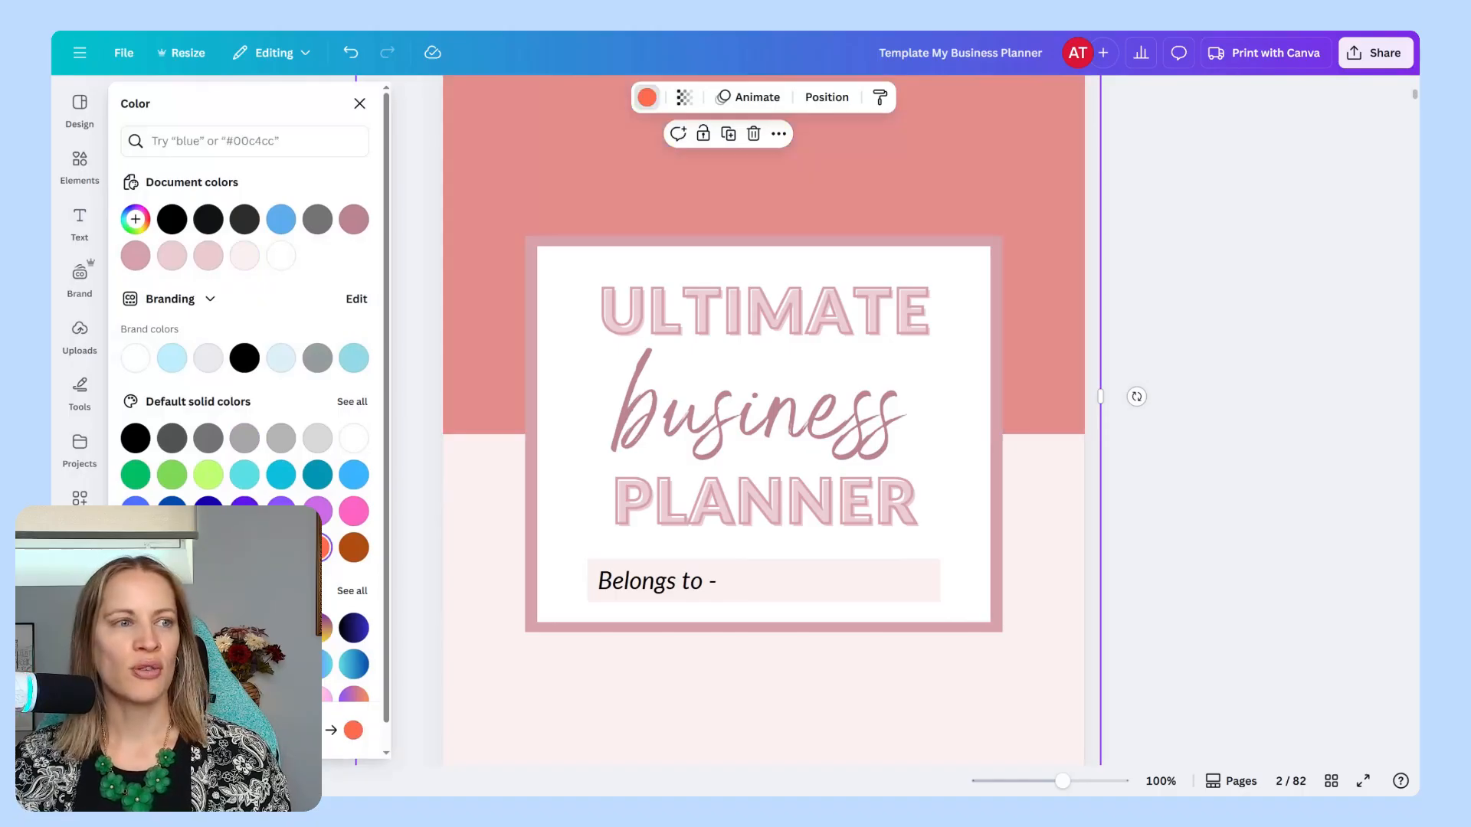
Change the font of the "PLANNER" title line on the page 2 cover to Montserrat Classic
left_click(776, 418)
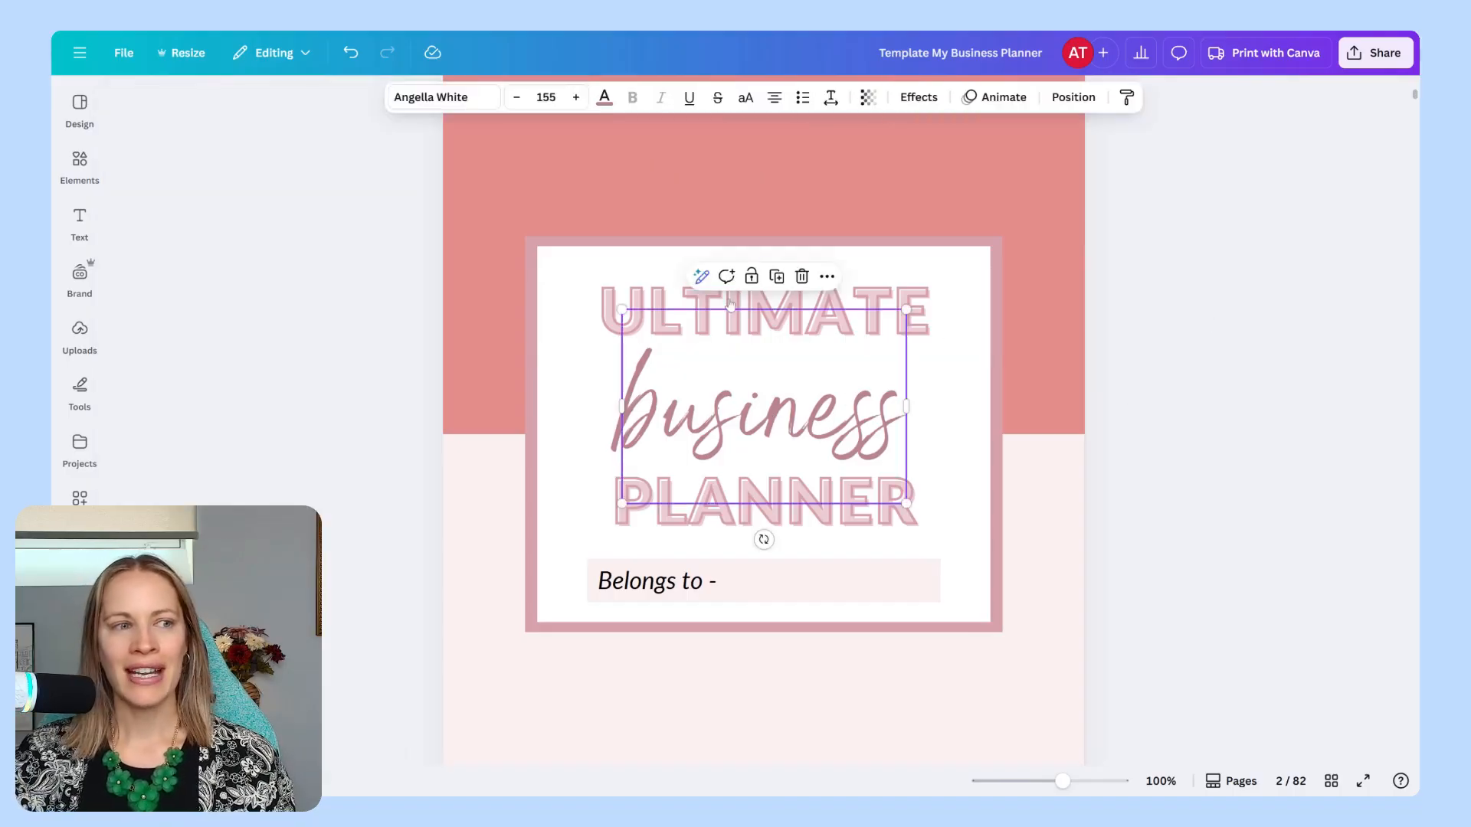
left_click(736, 521)
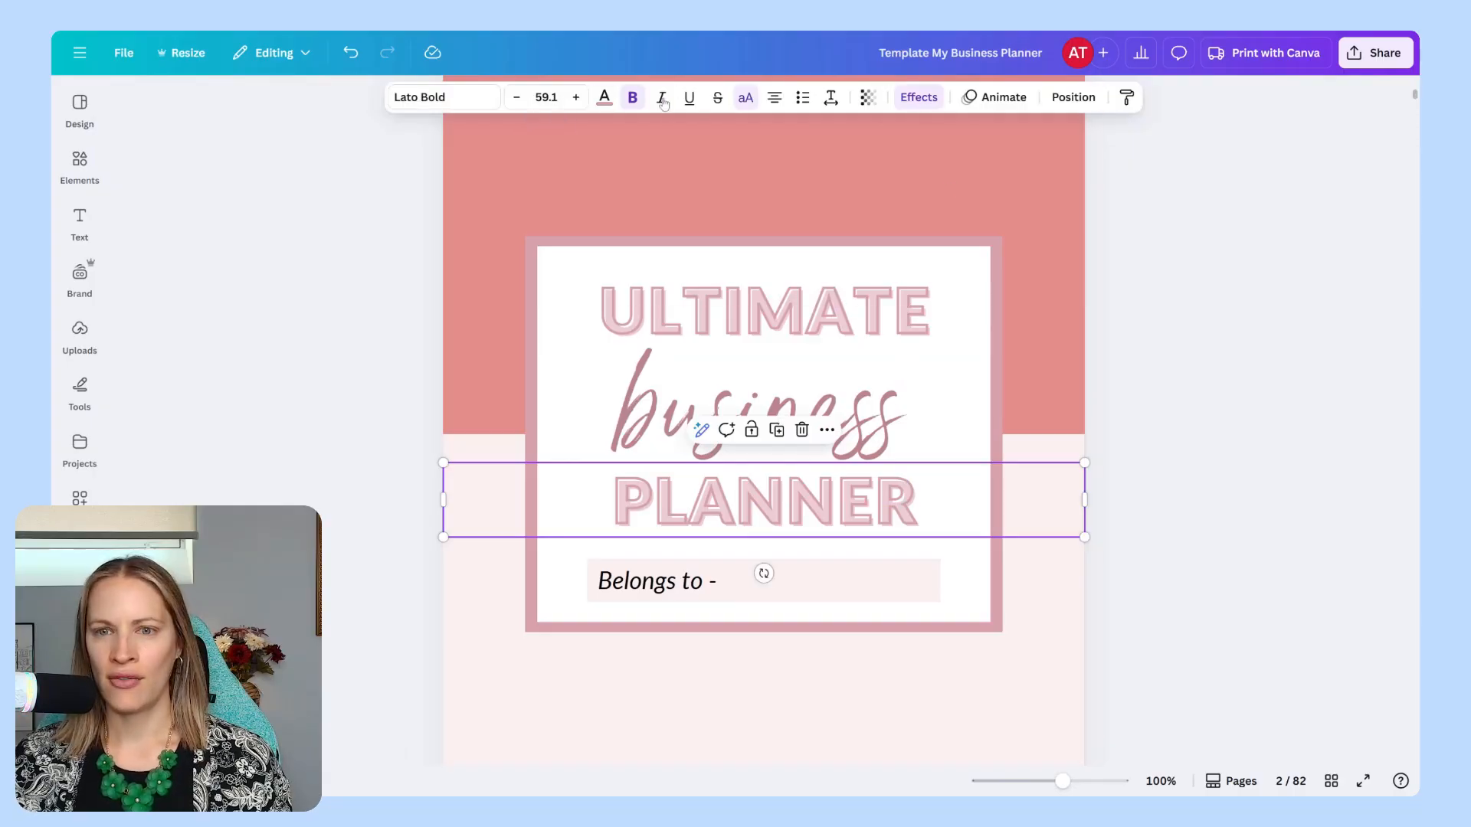
left_click(491, 103)
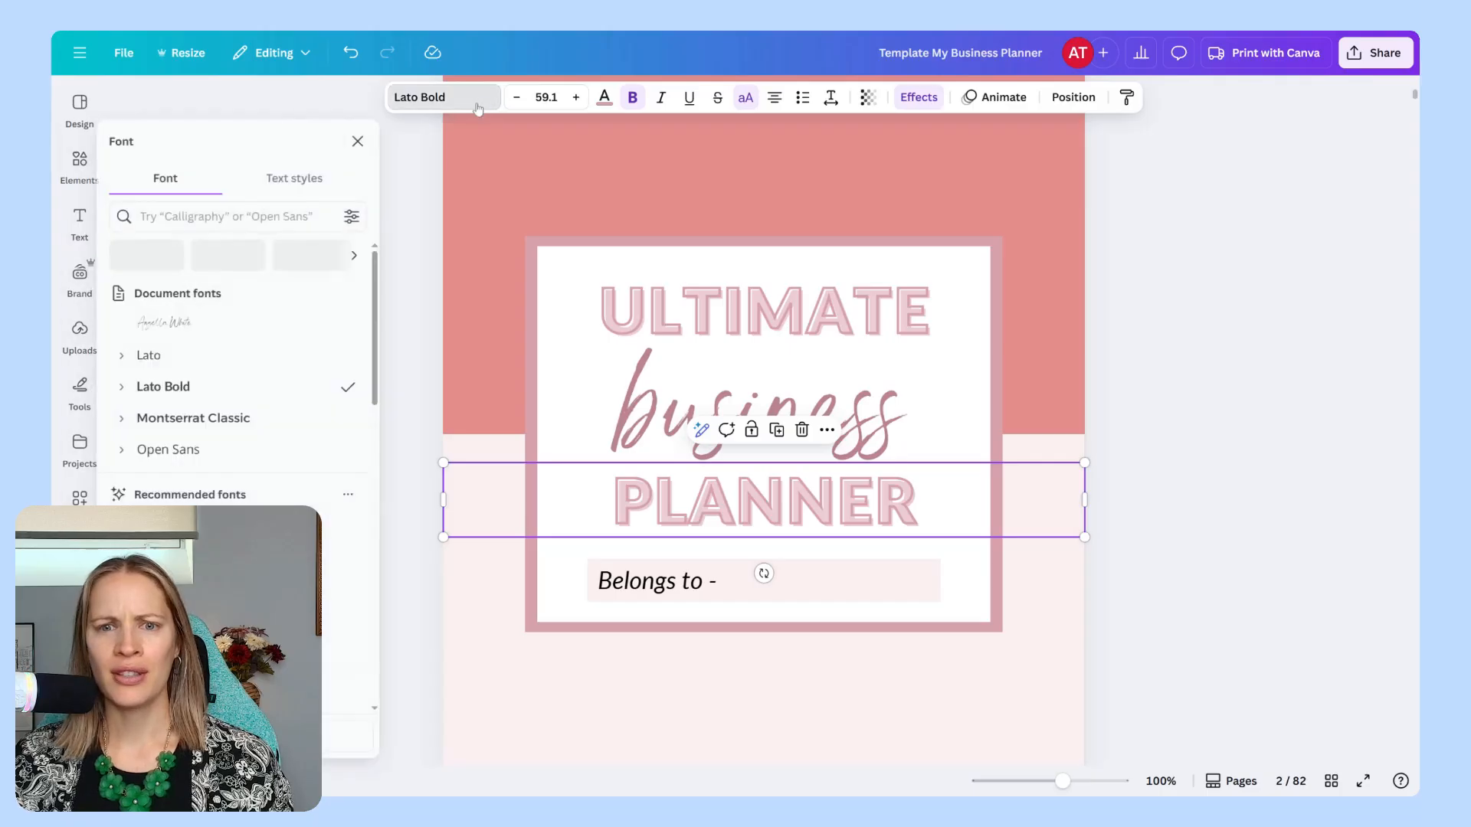
left_click(270, 421)
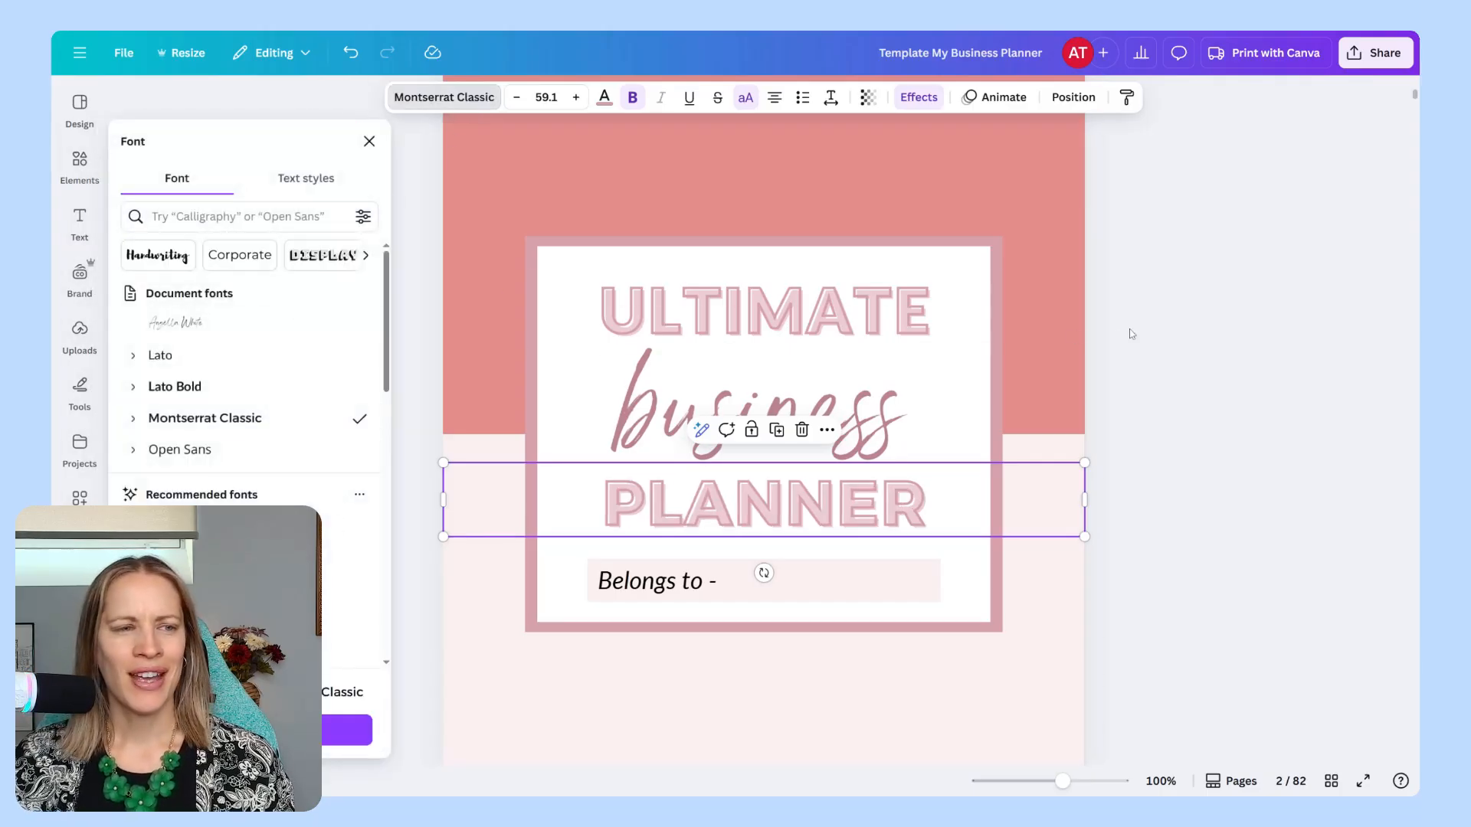
key("Escape")
Add a brand-style heading to the "Determine your value" page 5 with the text "Write what you wan t here"
scroll(1141, 337, "down", 3)
scroll(1151, 341, "down", 15)
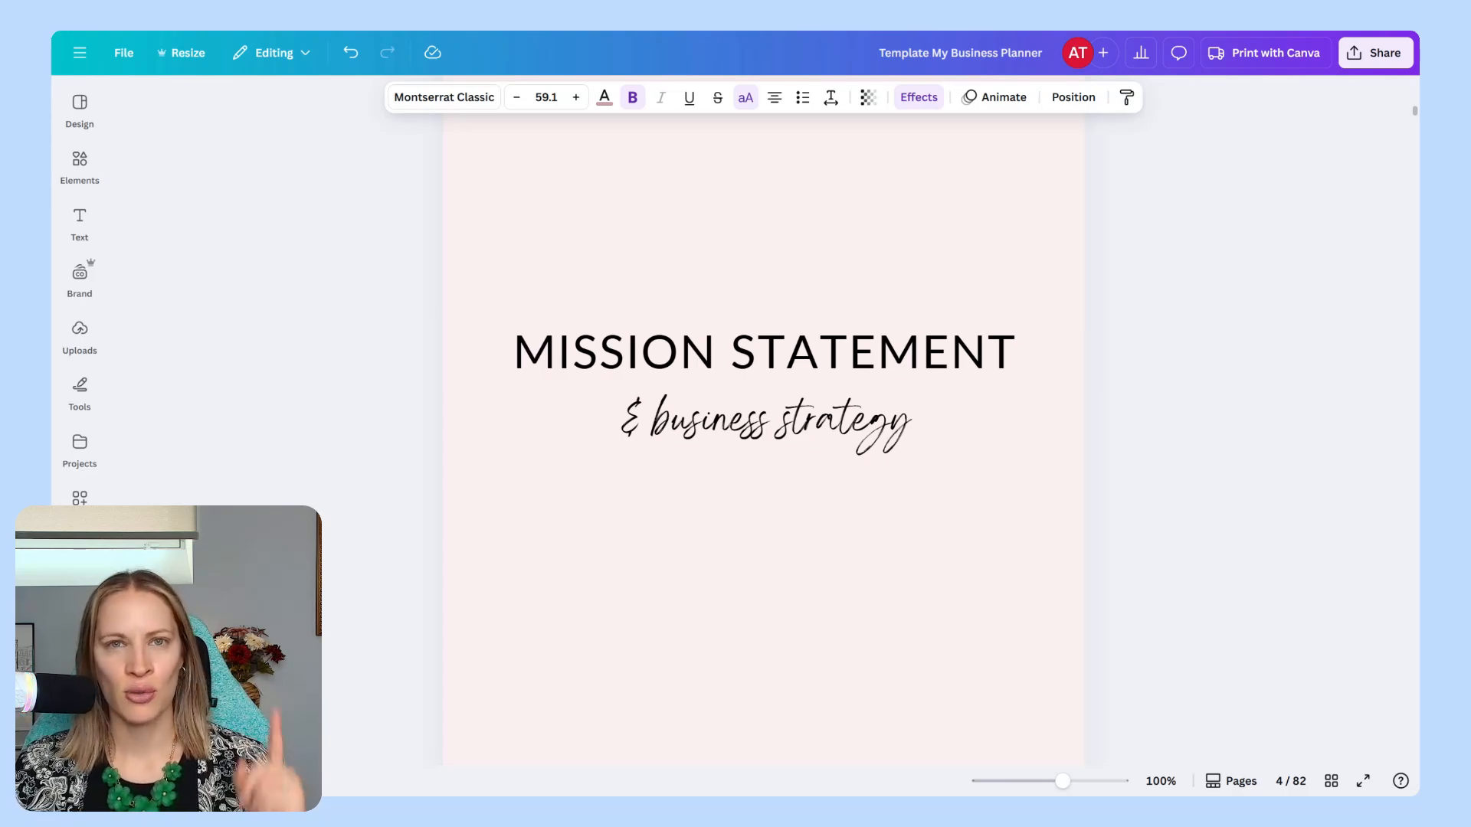
scroll(1219, 360, "down", 6)
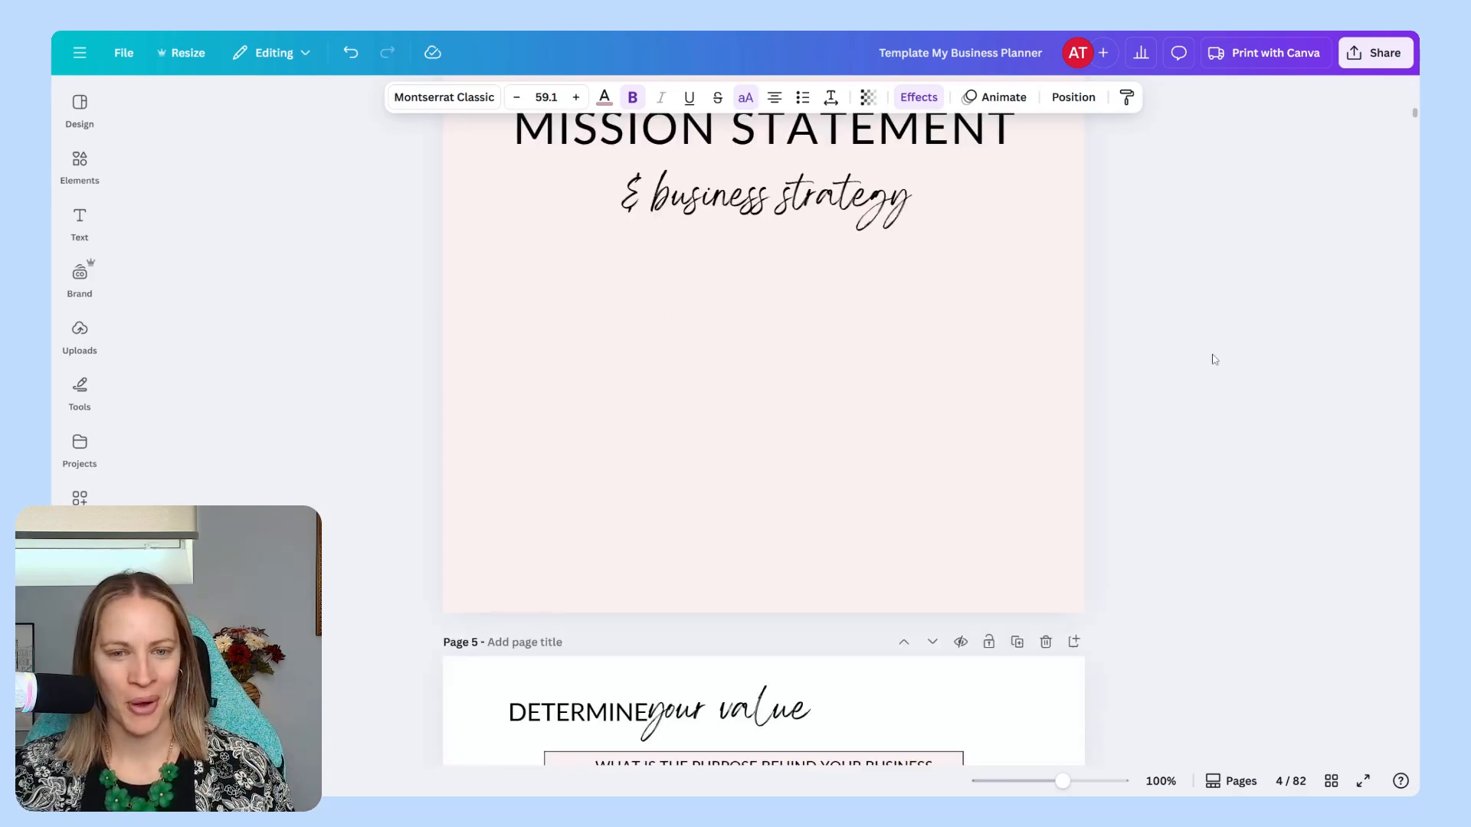
scroll(1214, 359, "down", 3)
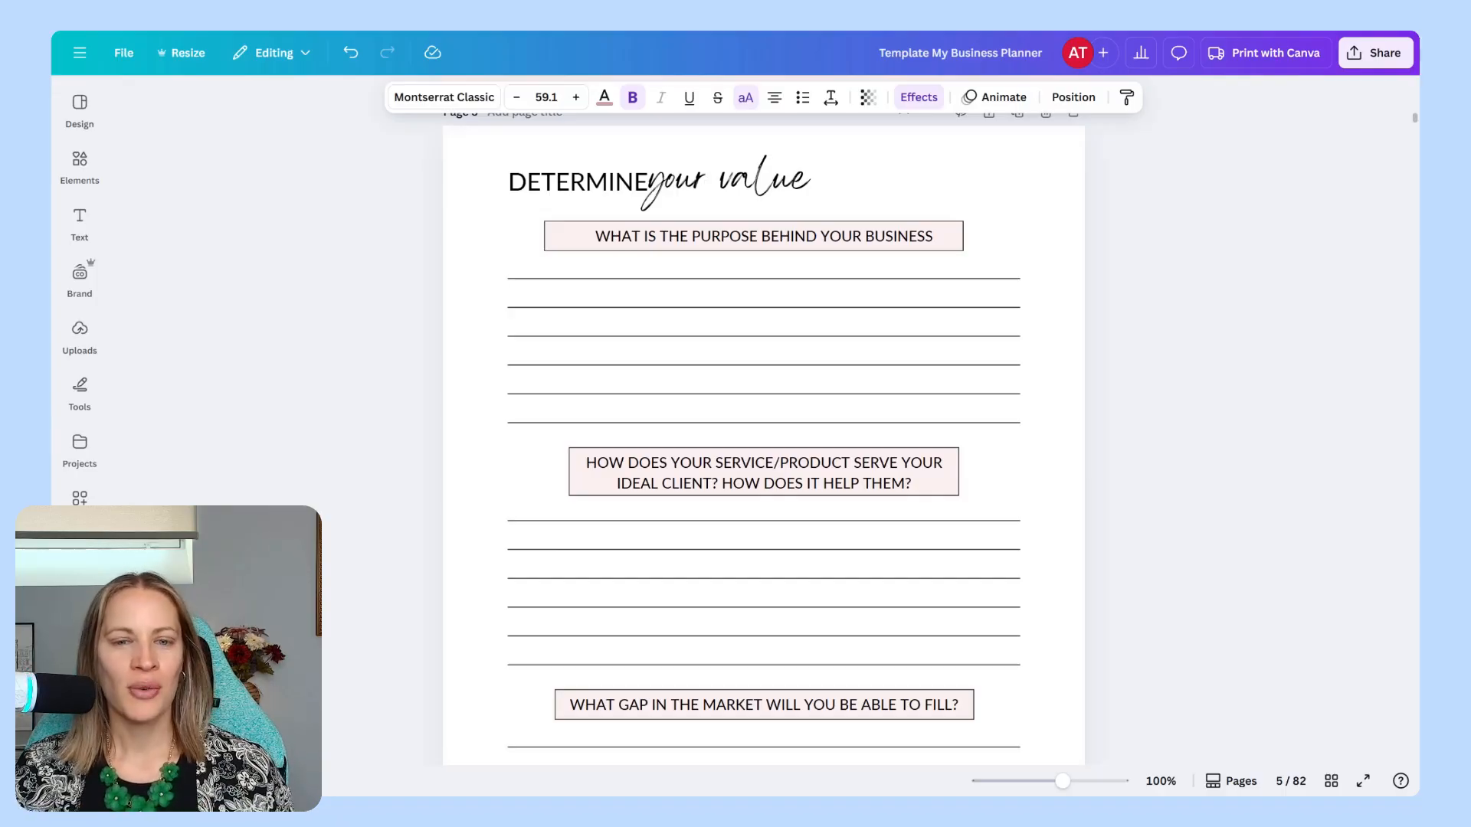
mouse_move(79, 222)
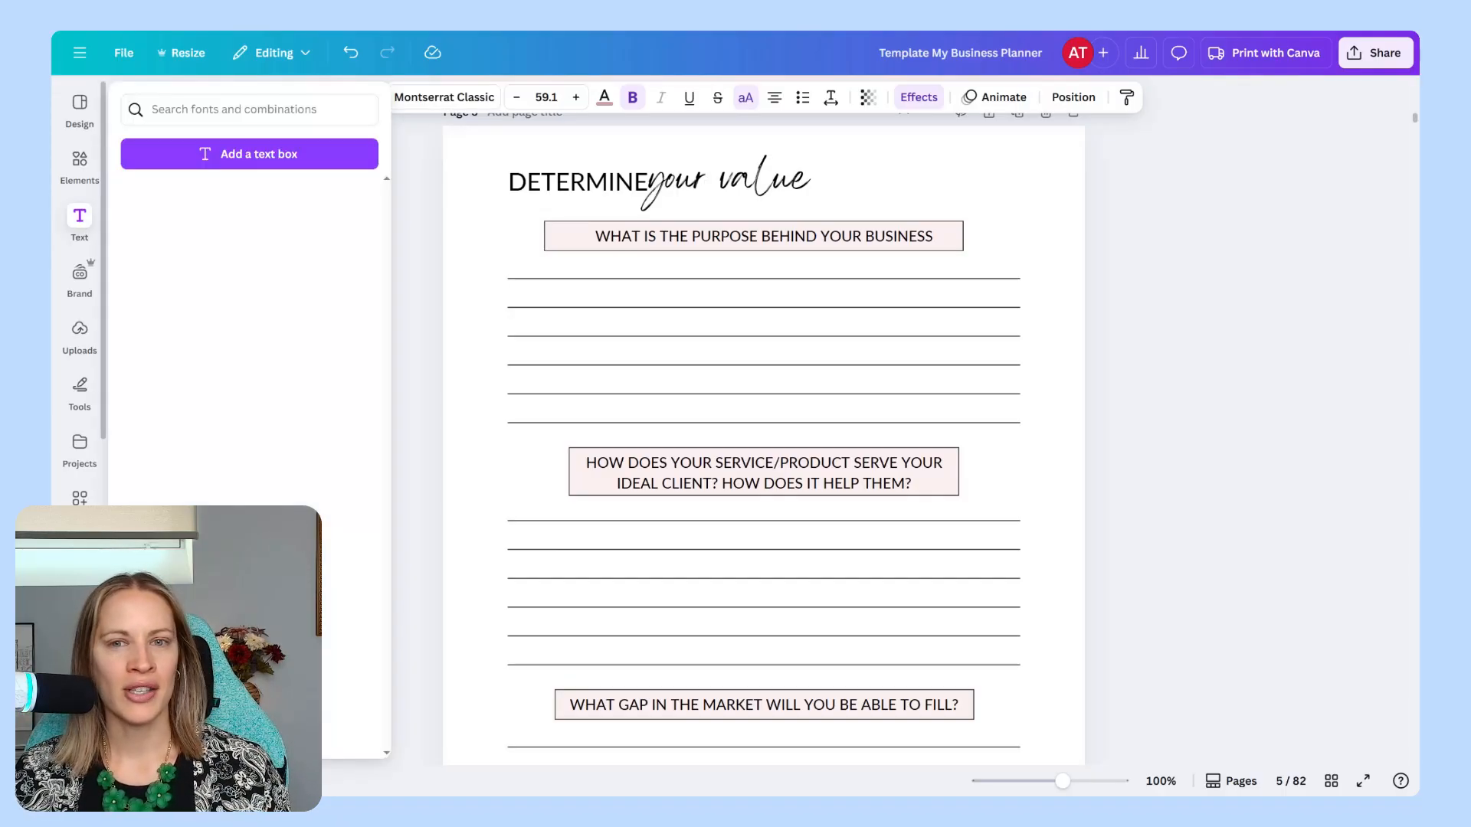
mouse_move(80, 165)
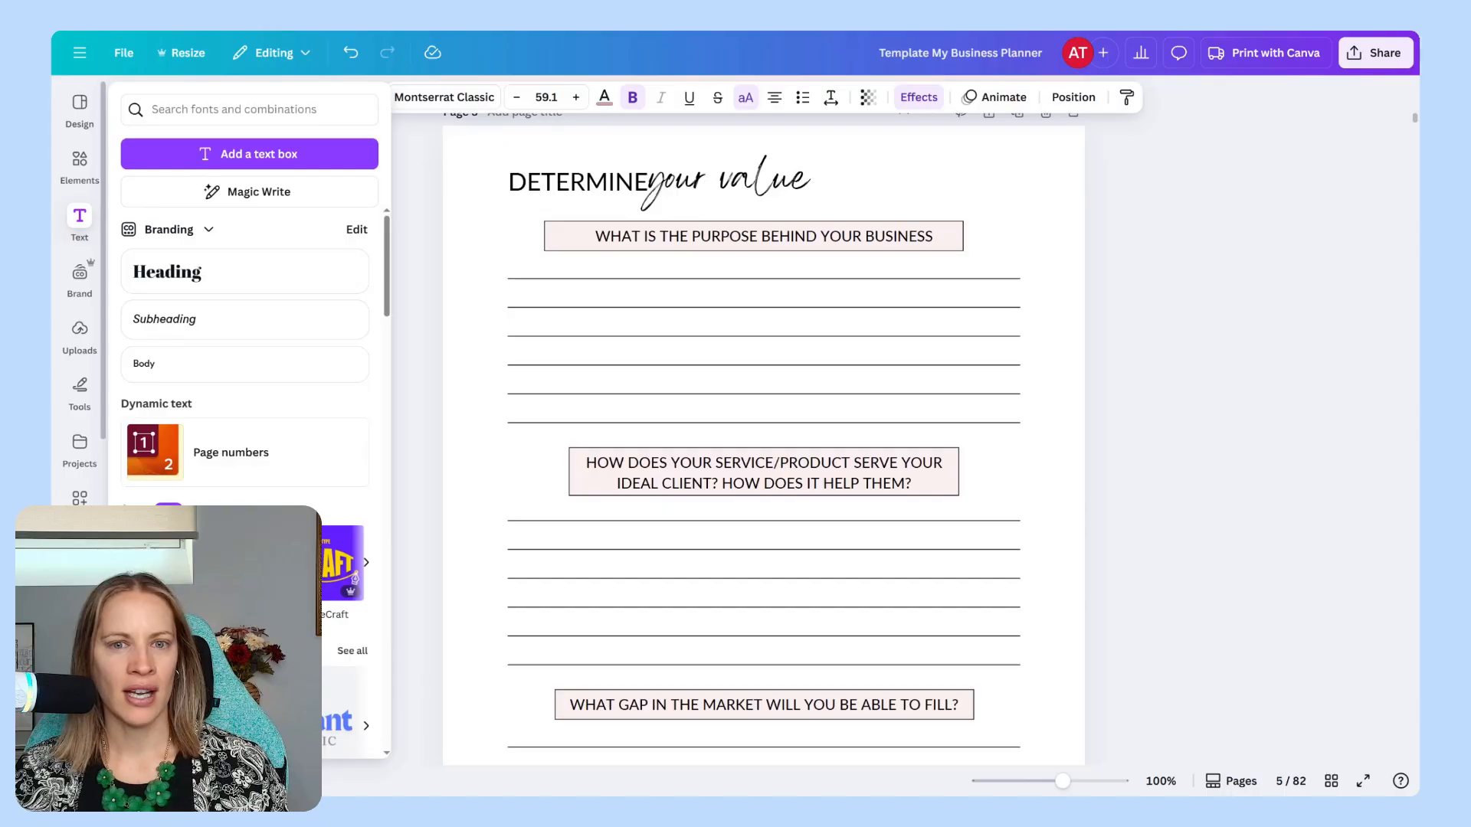
left_click(80, 222)
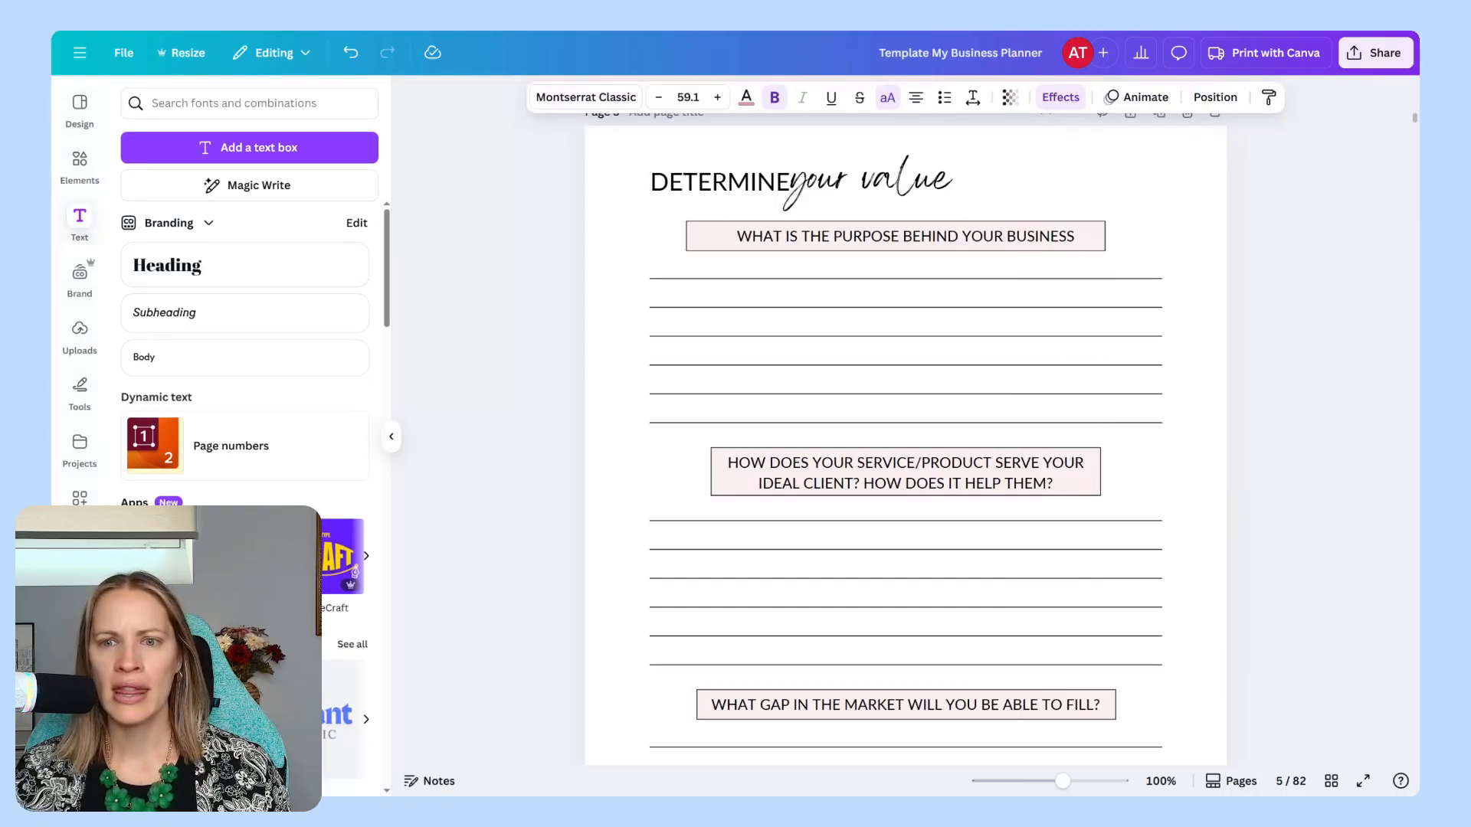
left_click(185, 274)
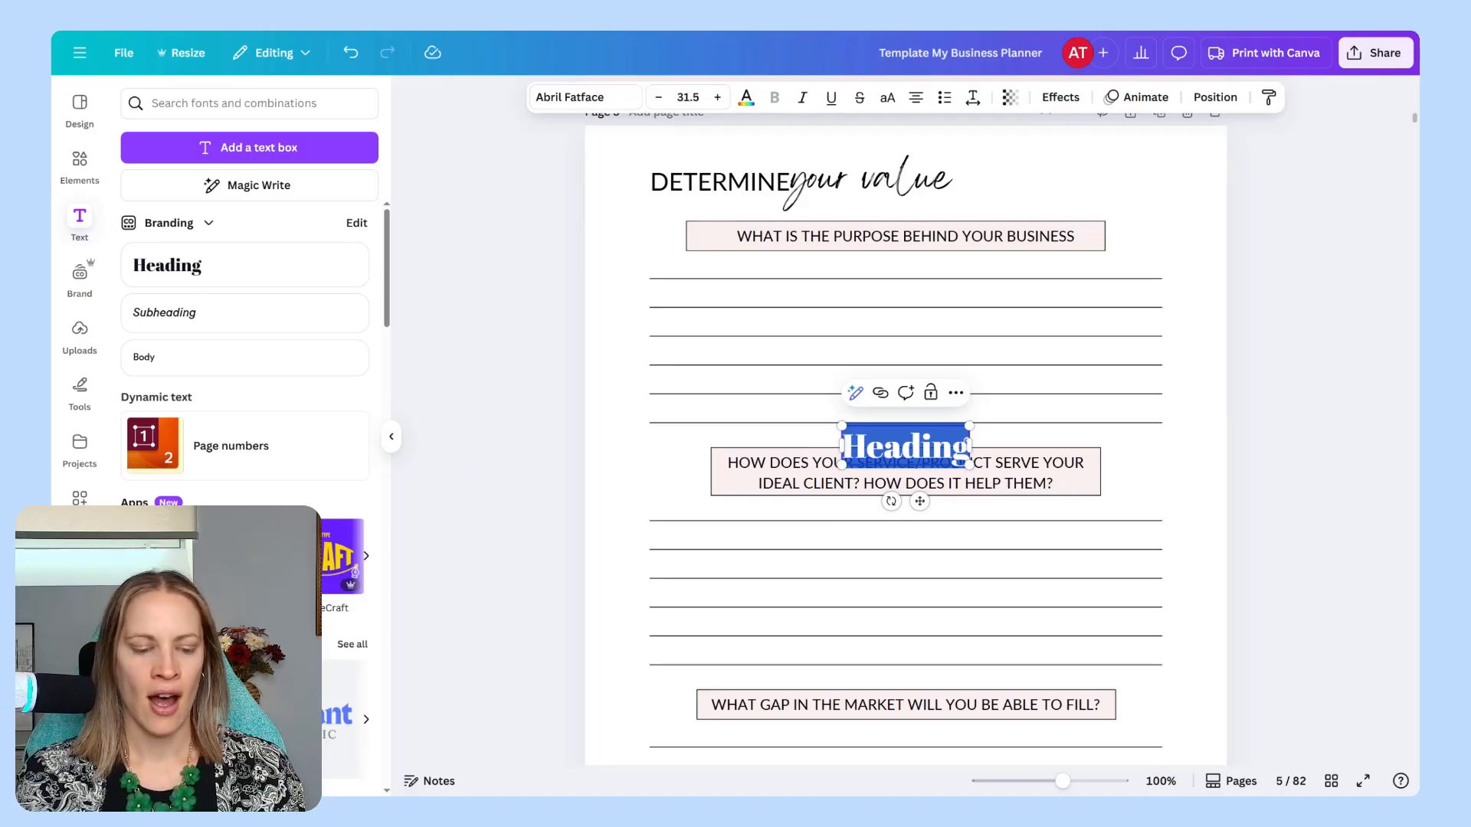
type("Write what we")
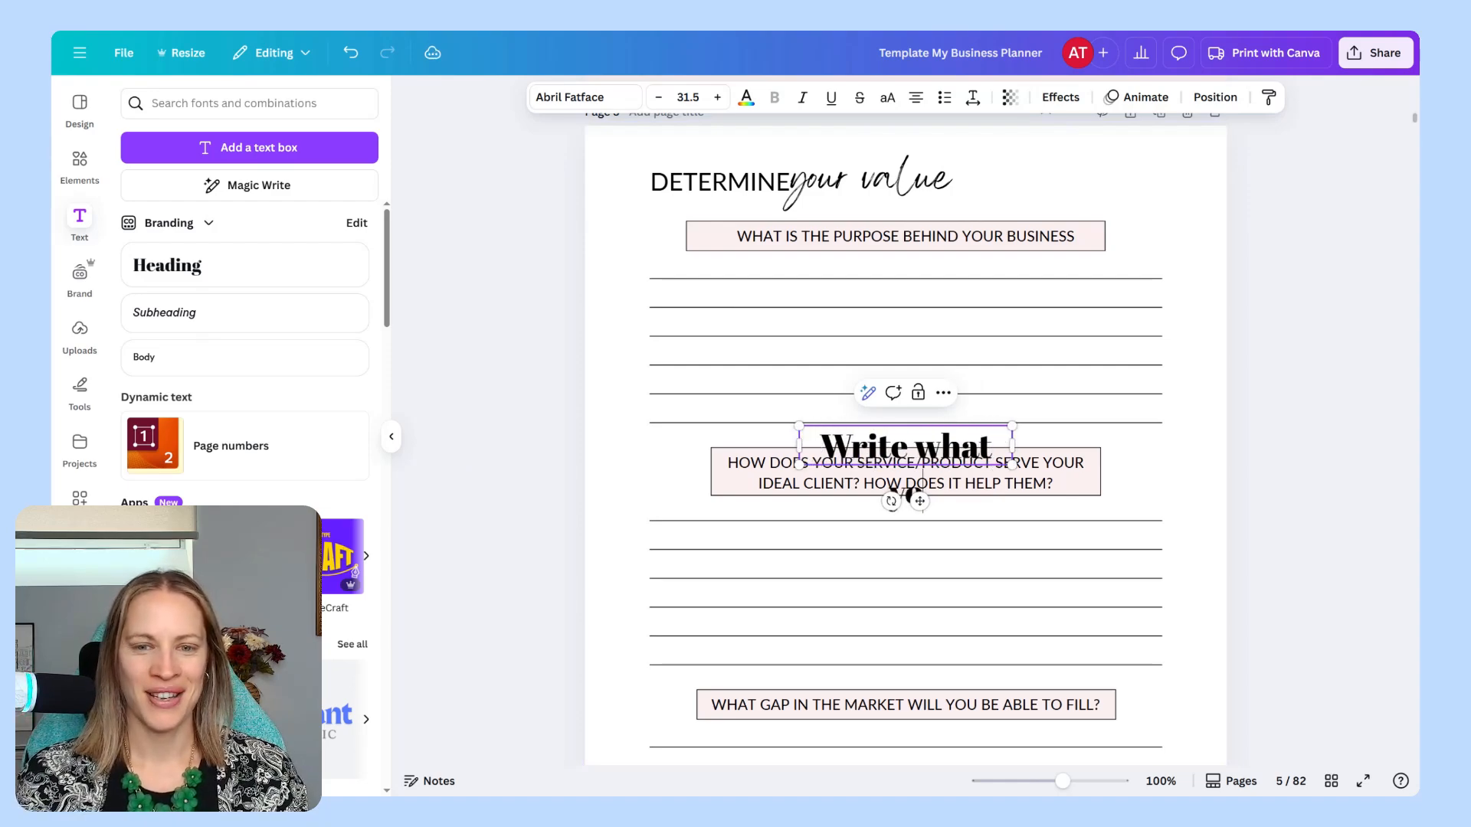
type("u want here")
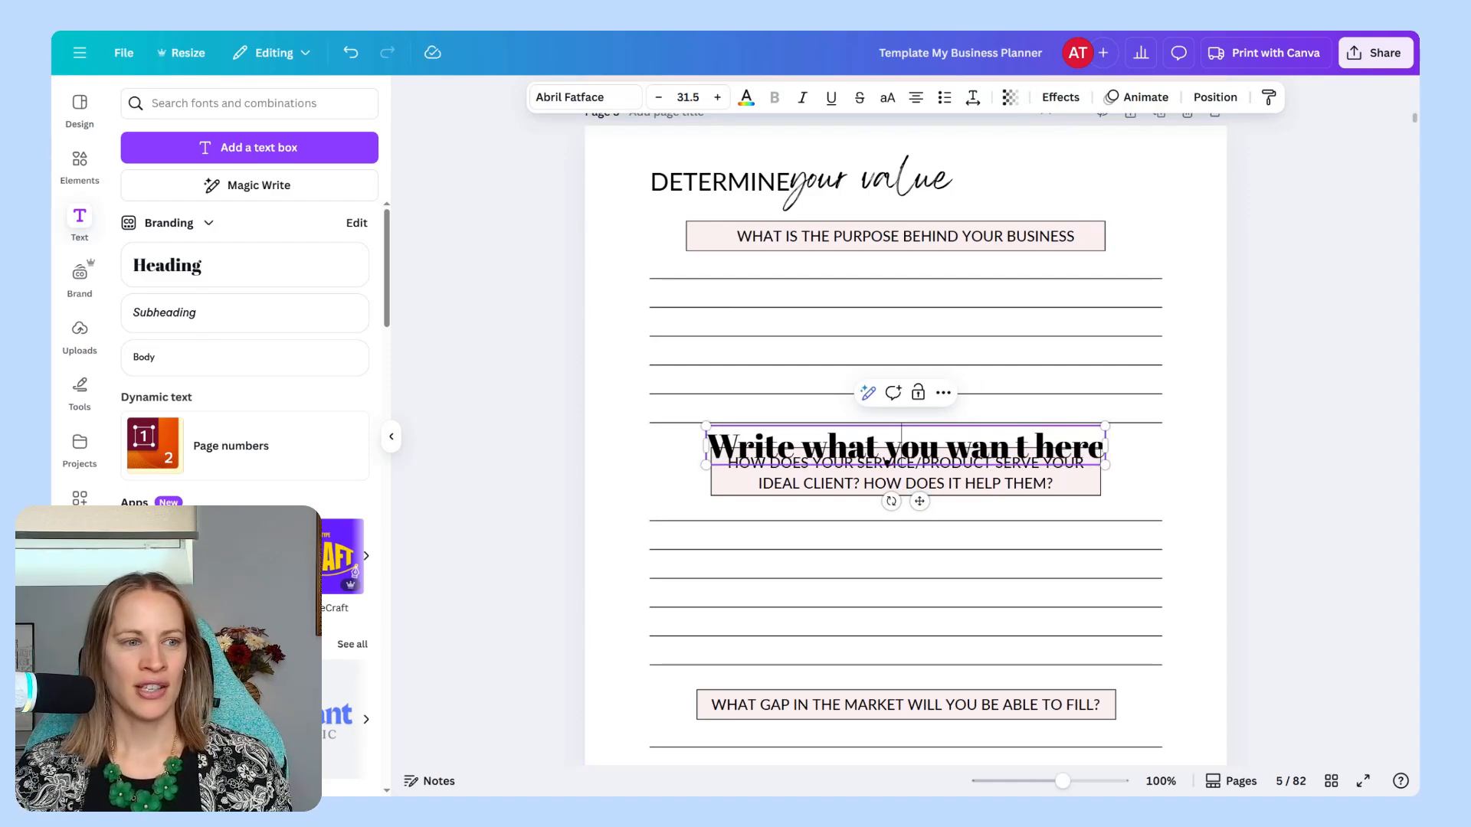
Set the new heading text on page 5 to font size 14 in Open Sans
triple_click(887, 461)
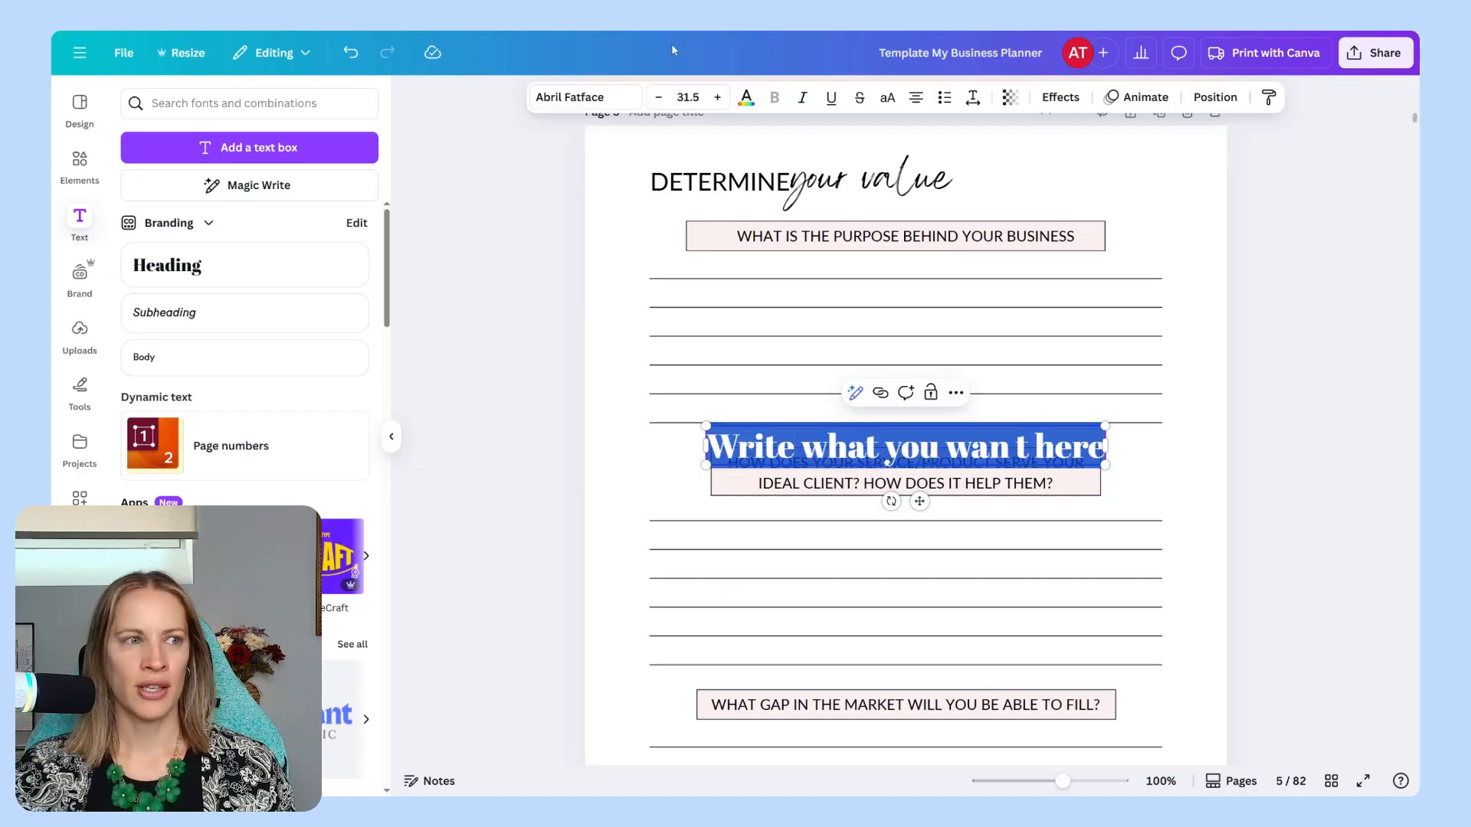
left_click(688, 97)
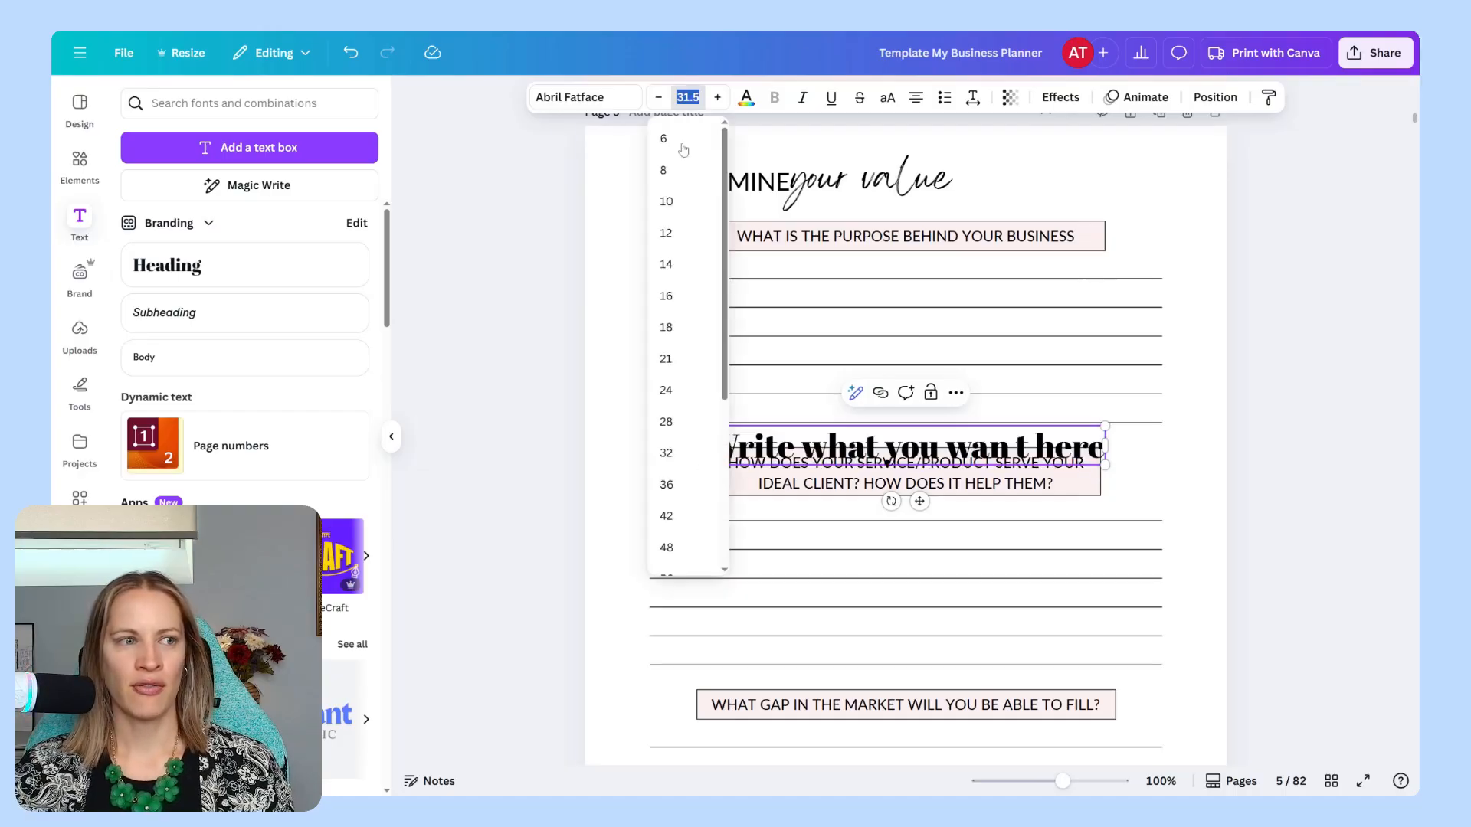
left_click(679, 265)
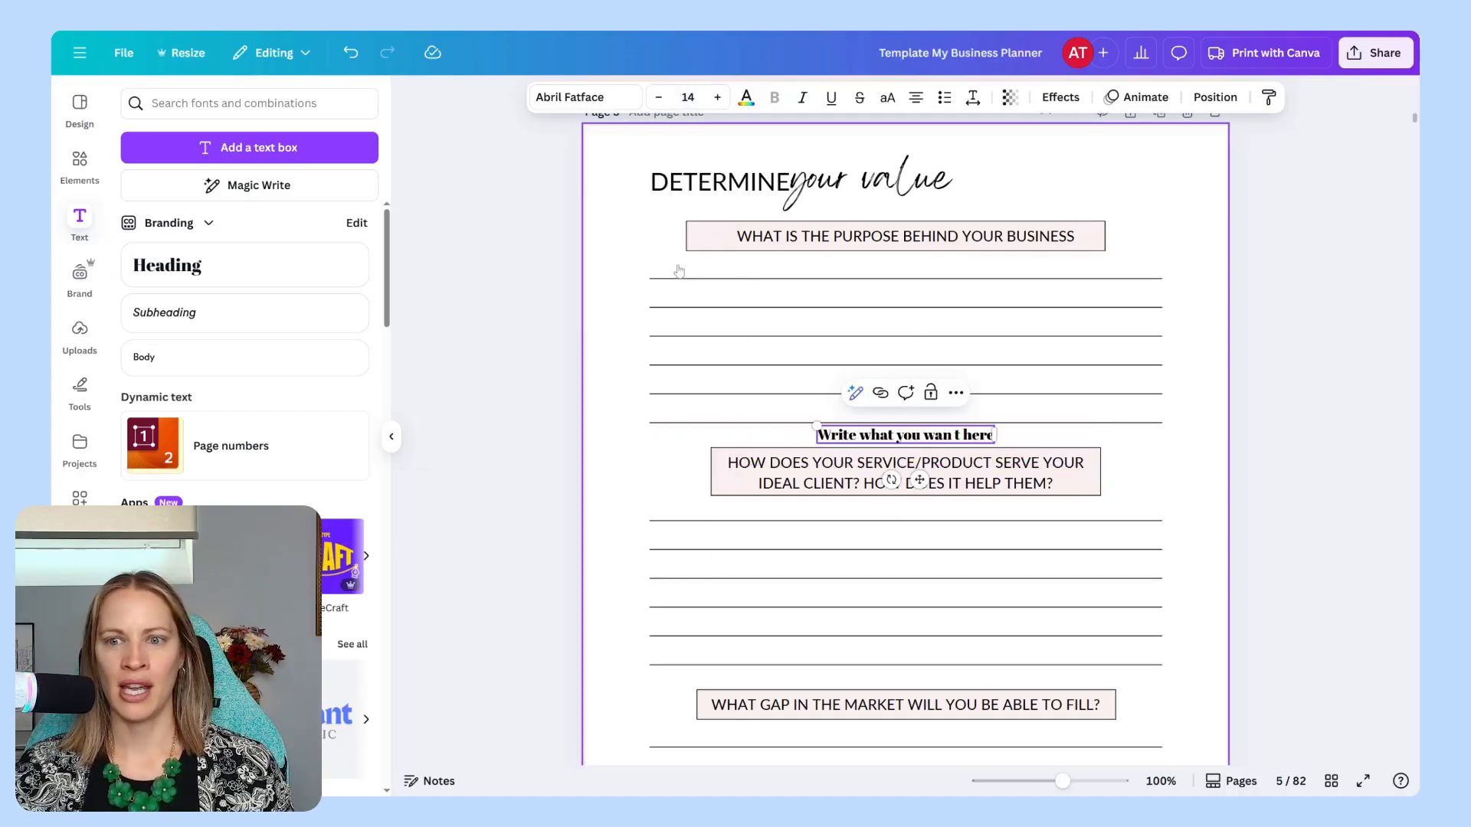
left_click(582, 104)
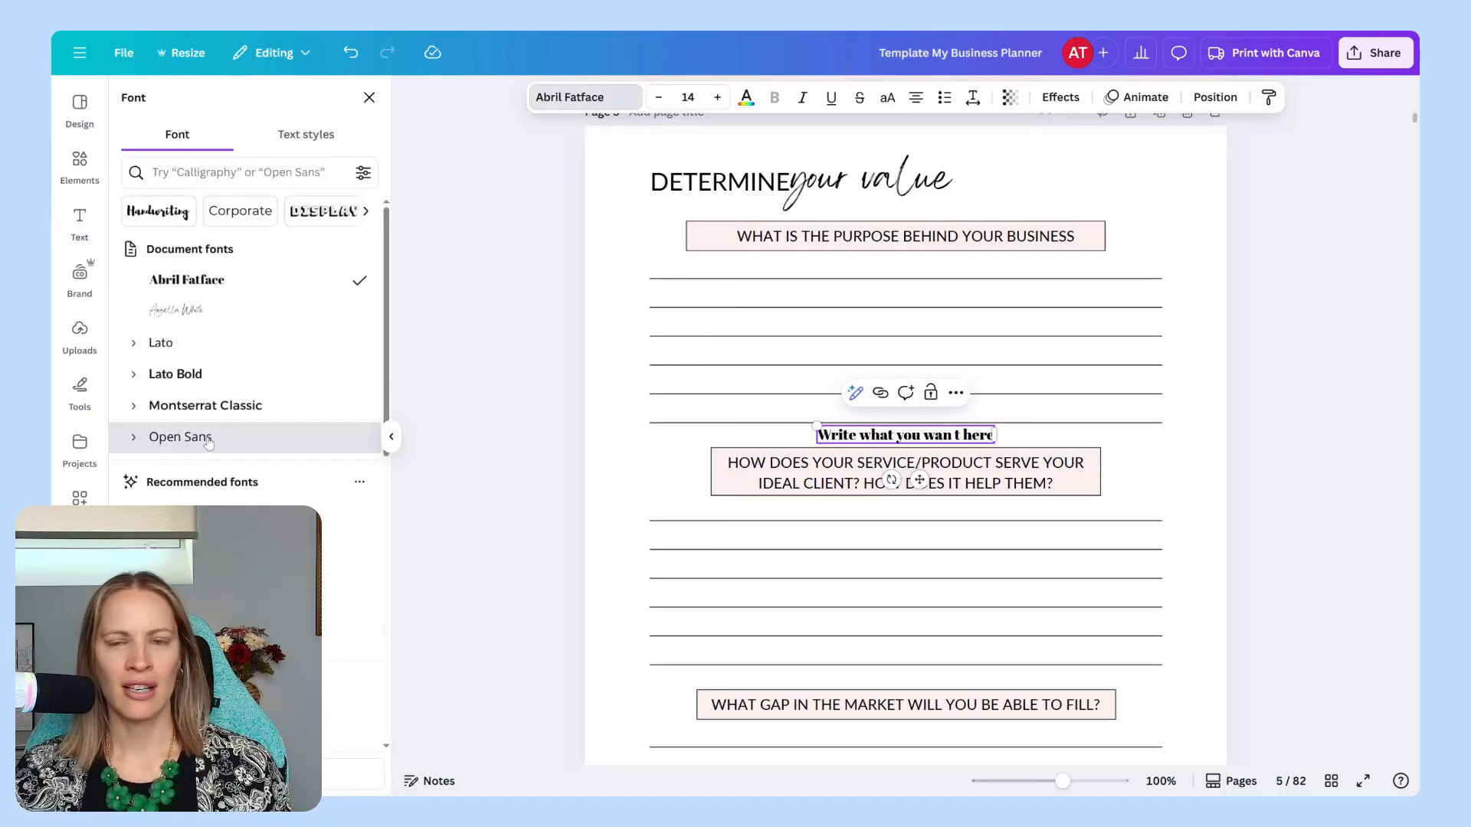
left_click(192, 437)
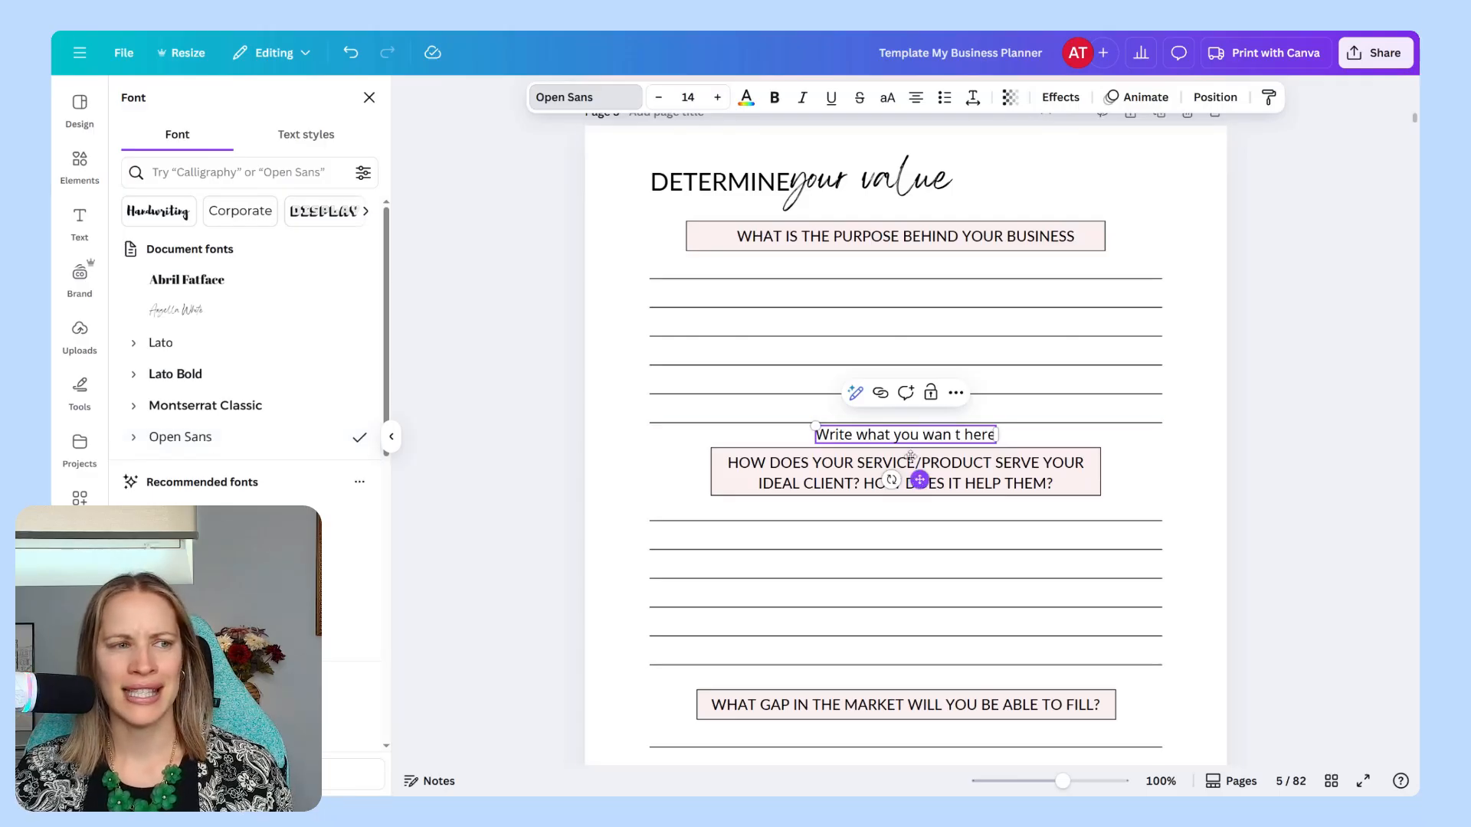
Move the text between the first two writing lines under the business purpose question and delete the space before "here"
left_click_drag(919, 480, 755, 341)
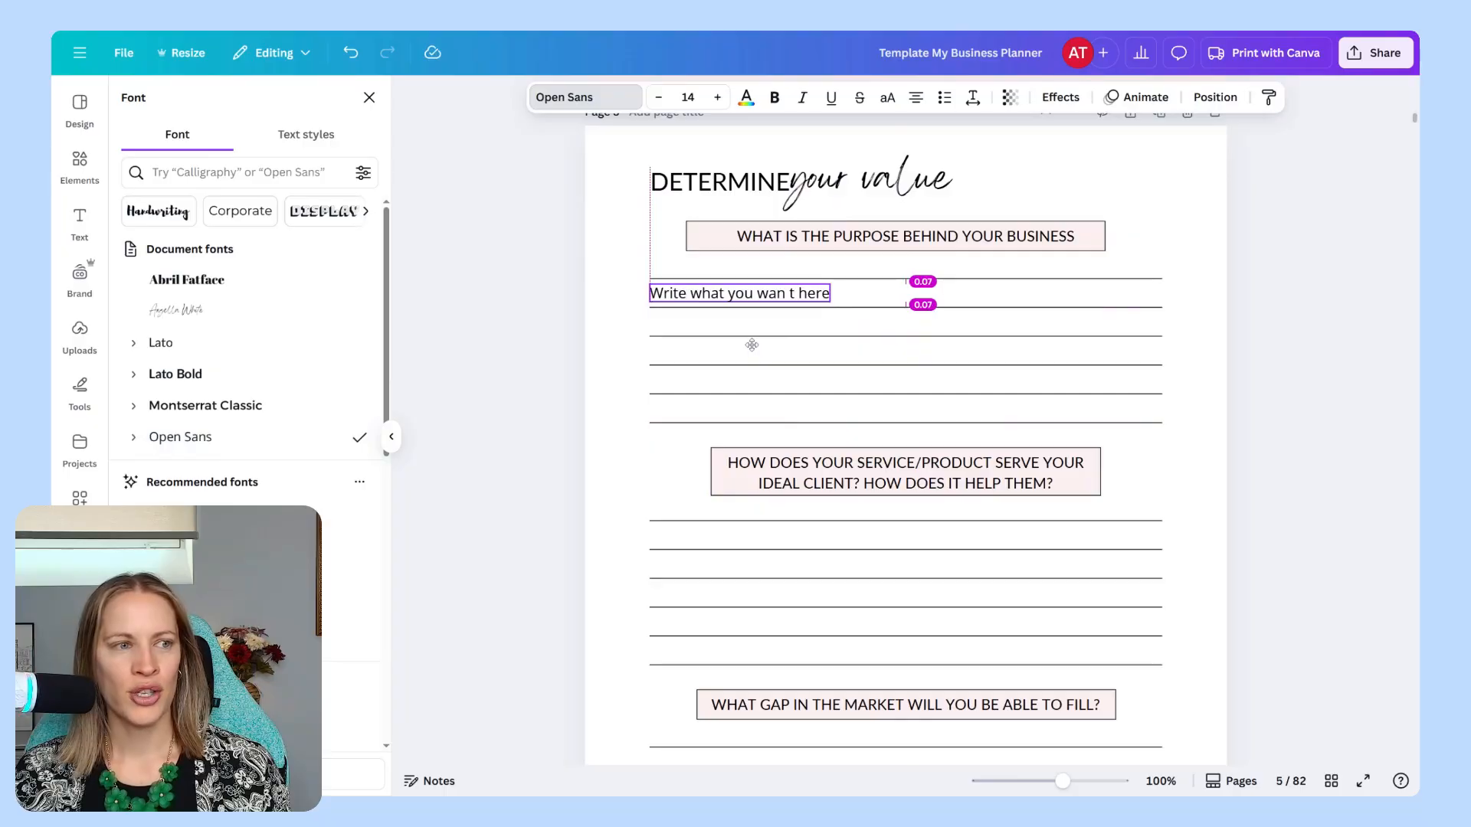
left_click(863, 306)
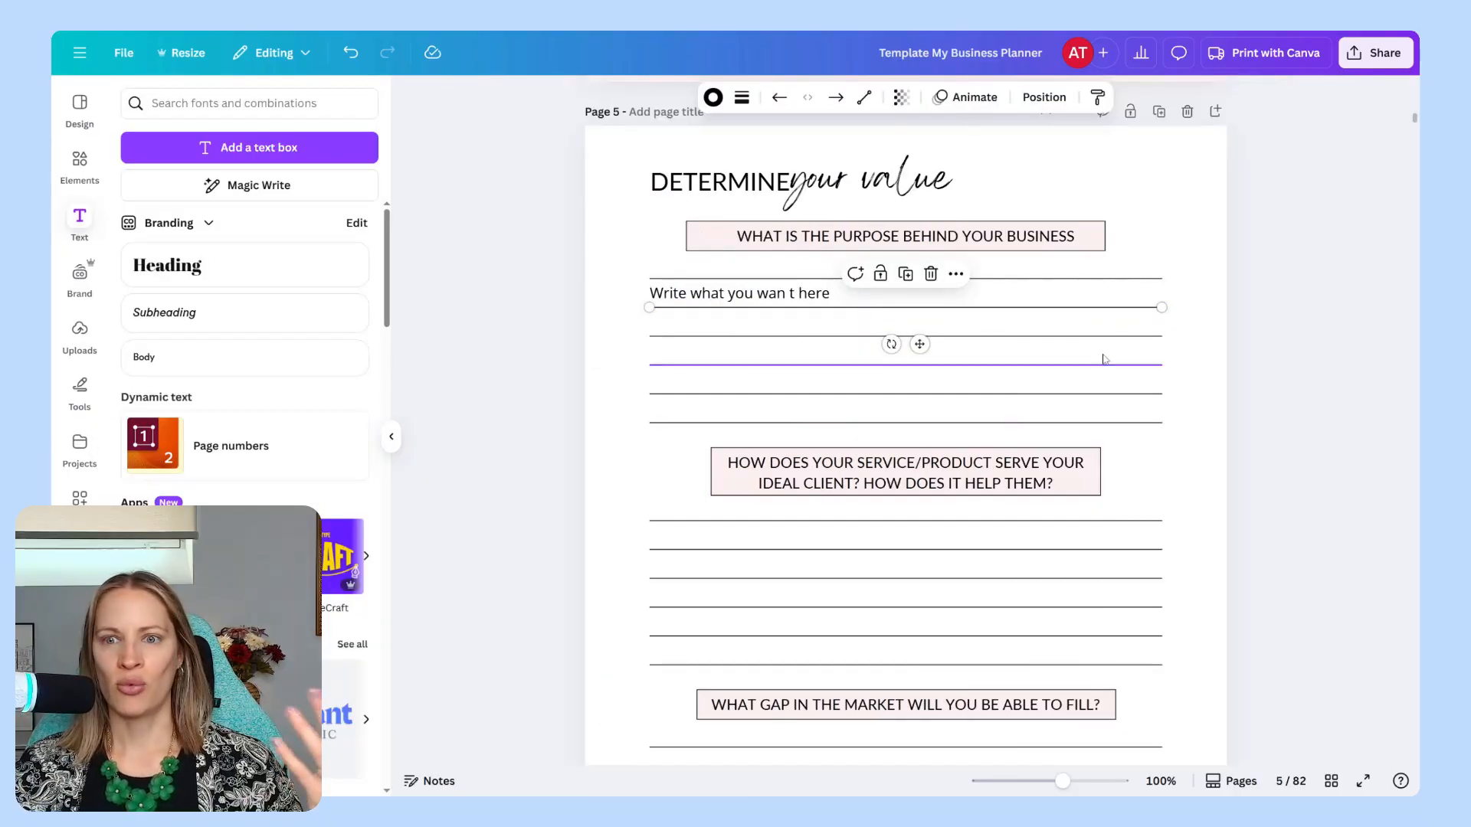
left_click(804, 298)
left_click(799, 294)
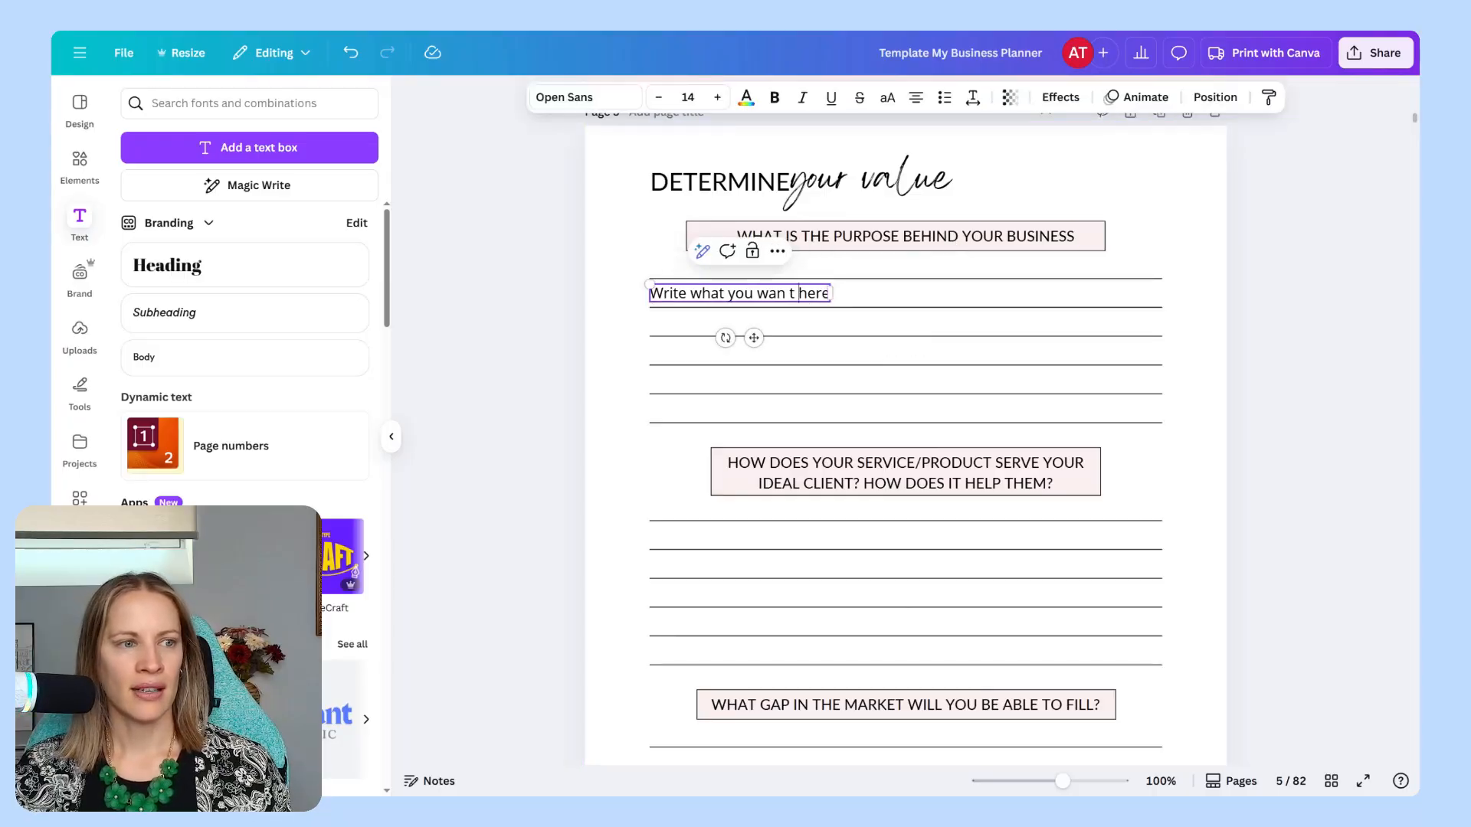
key("BackSpace")
left_click(942, 308)
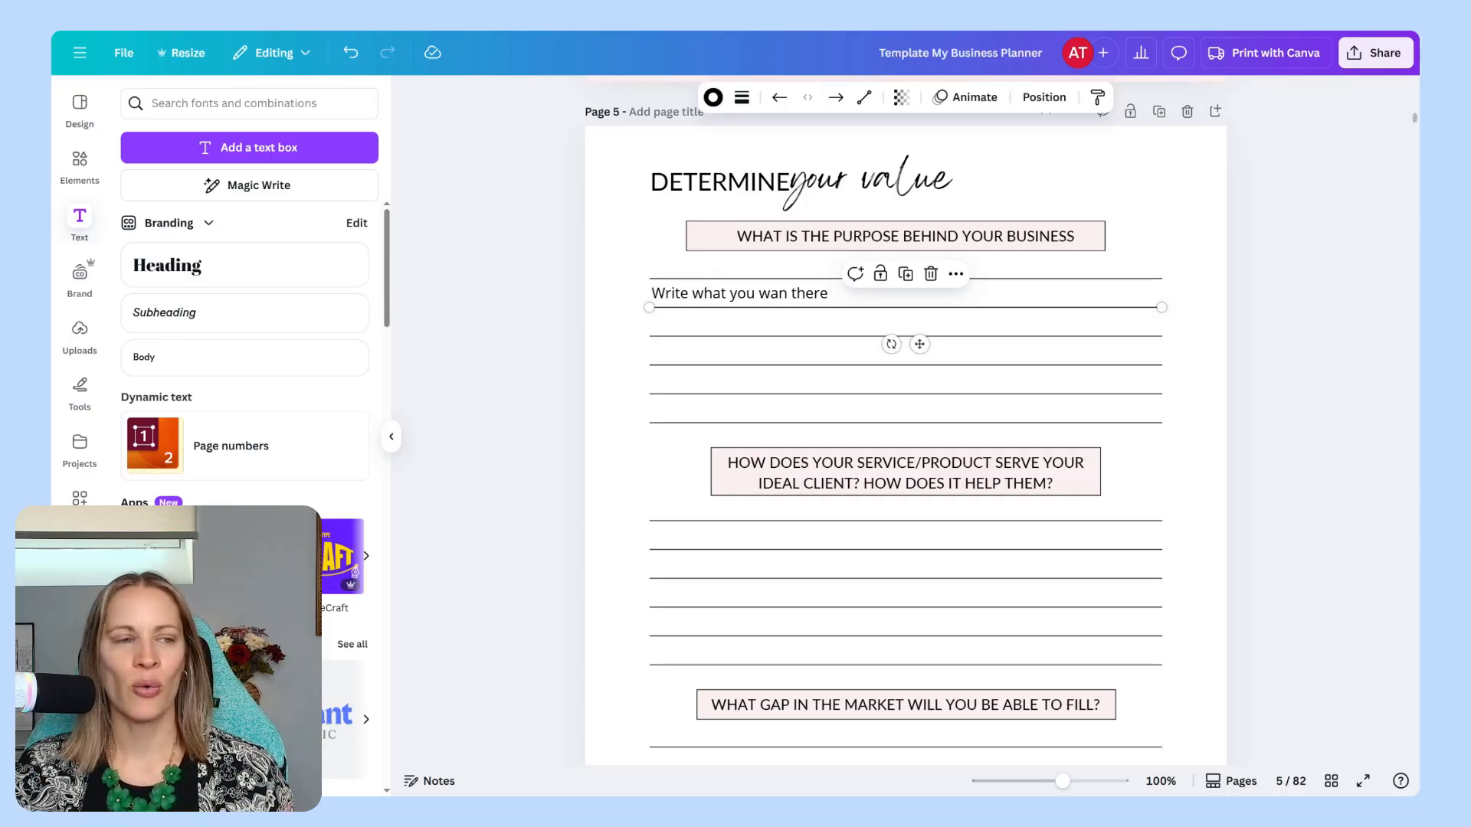
left_click(1200, 305)
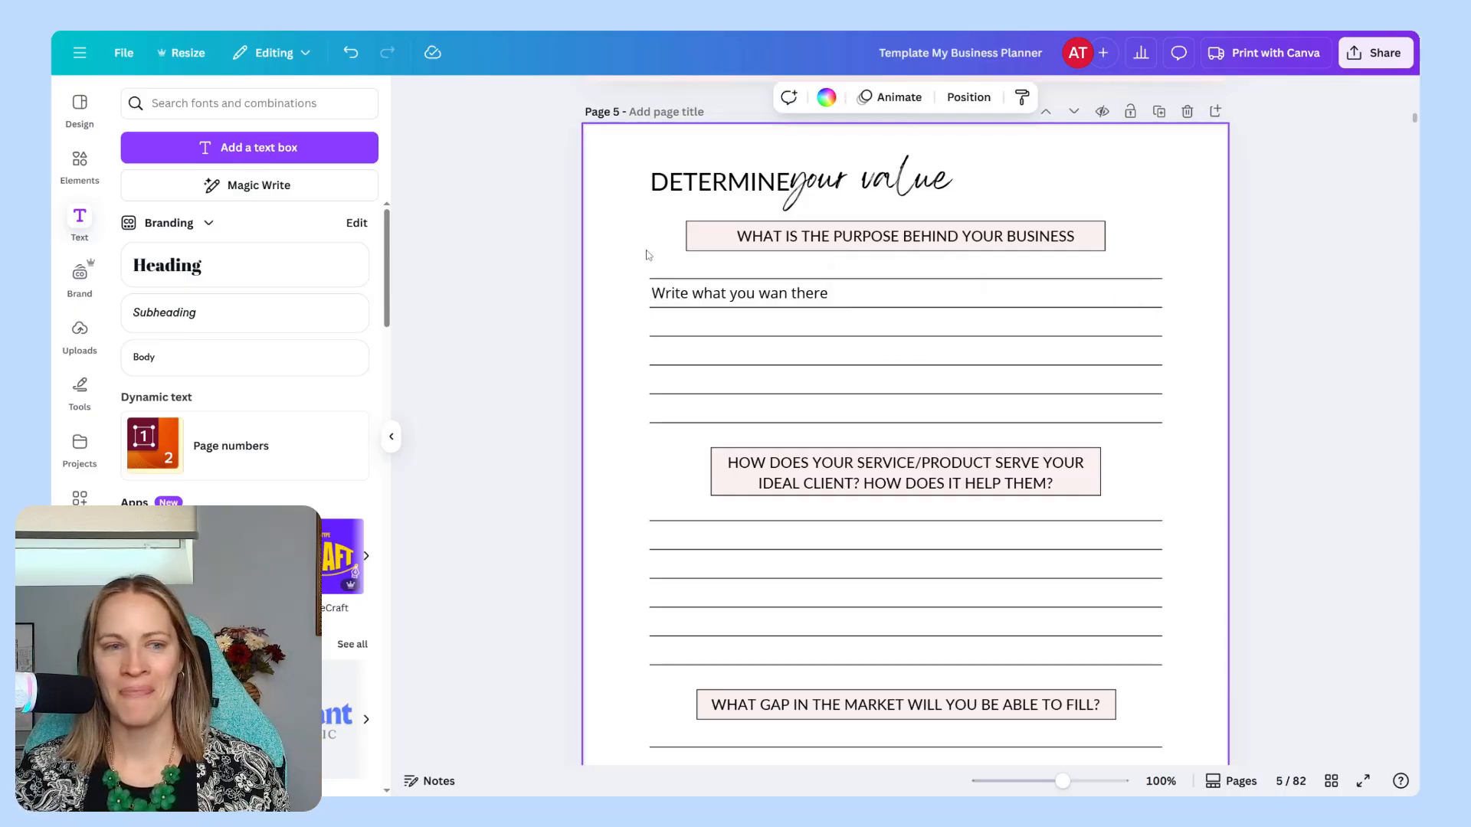
Delete the sample text "Write what you wan there" from the writing lines on page 5
left_click(712, 299)
key("Delete")
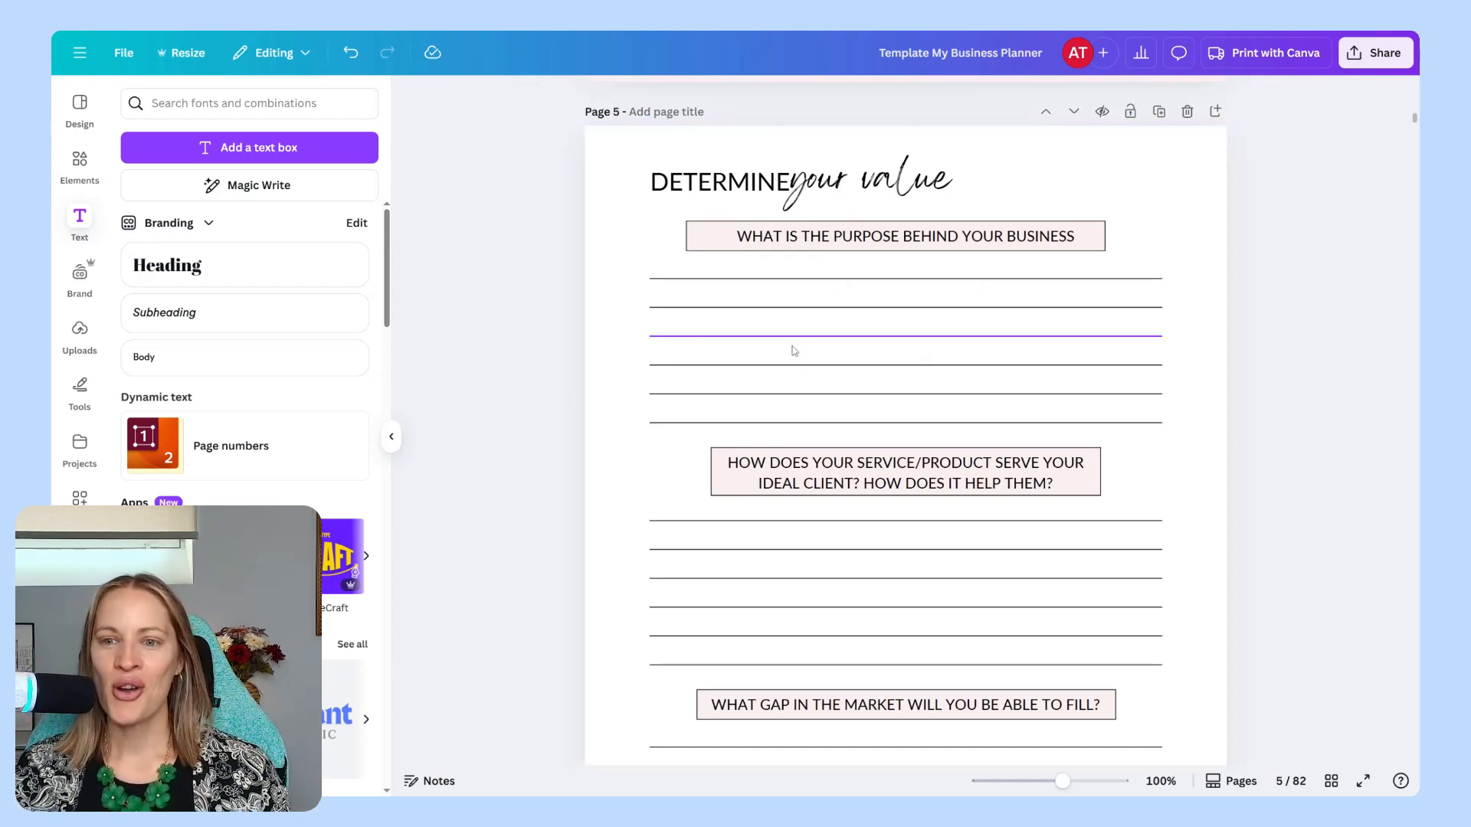
Review the remaining questions on the "Determine your value" page 5 and the "Your mission statement" page 6
scroll(793, 352, "down", 4)
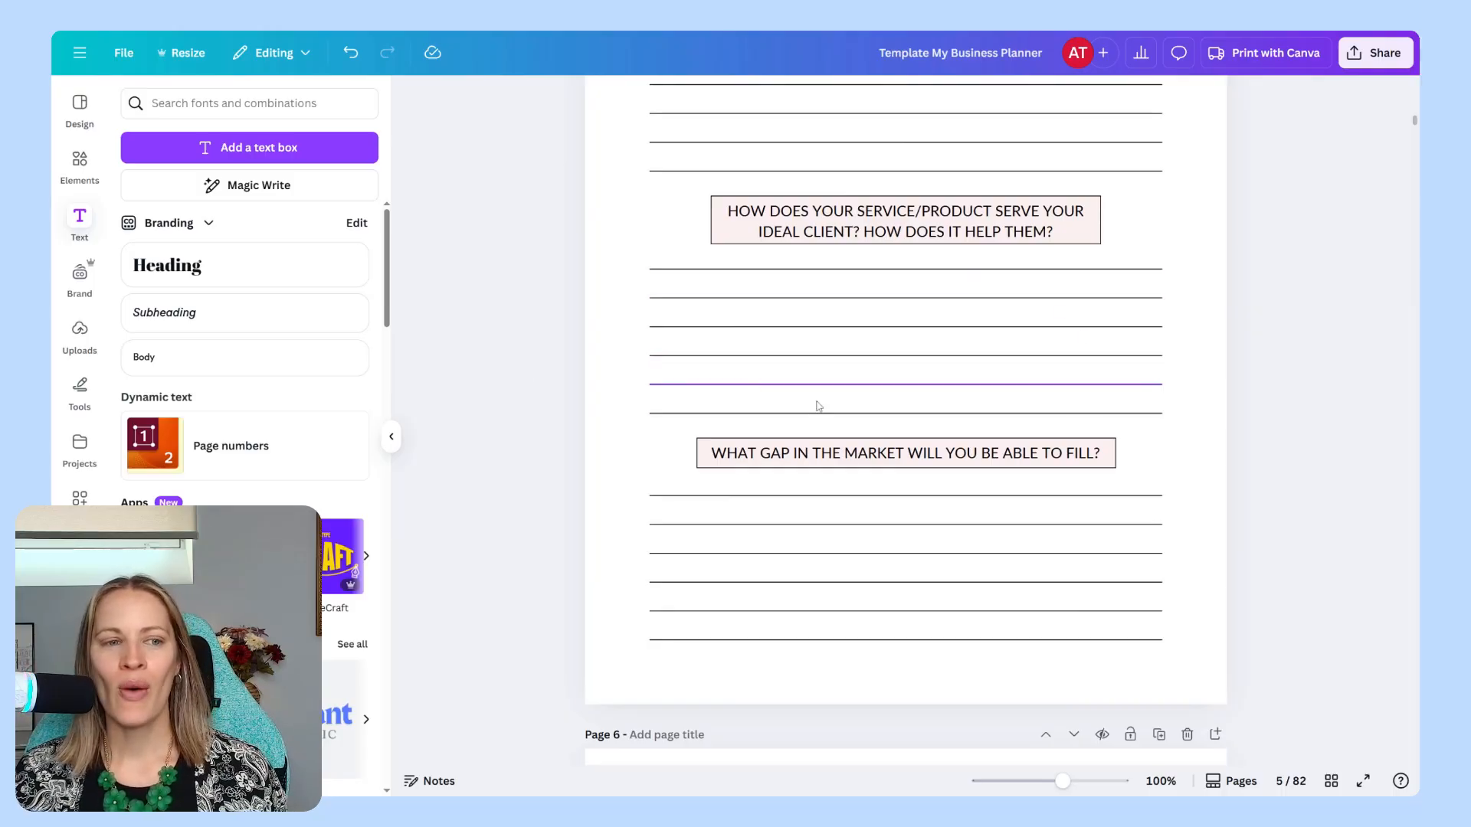
scroll(1288, 444, "down", 2)
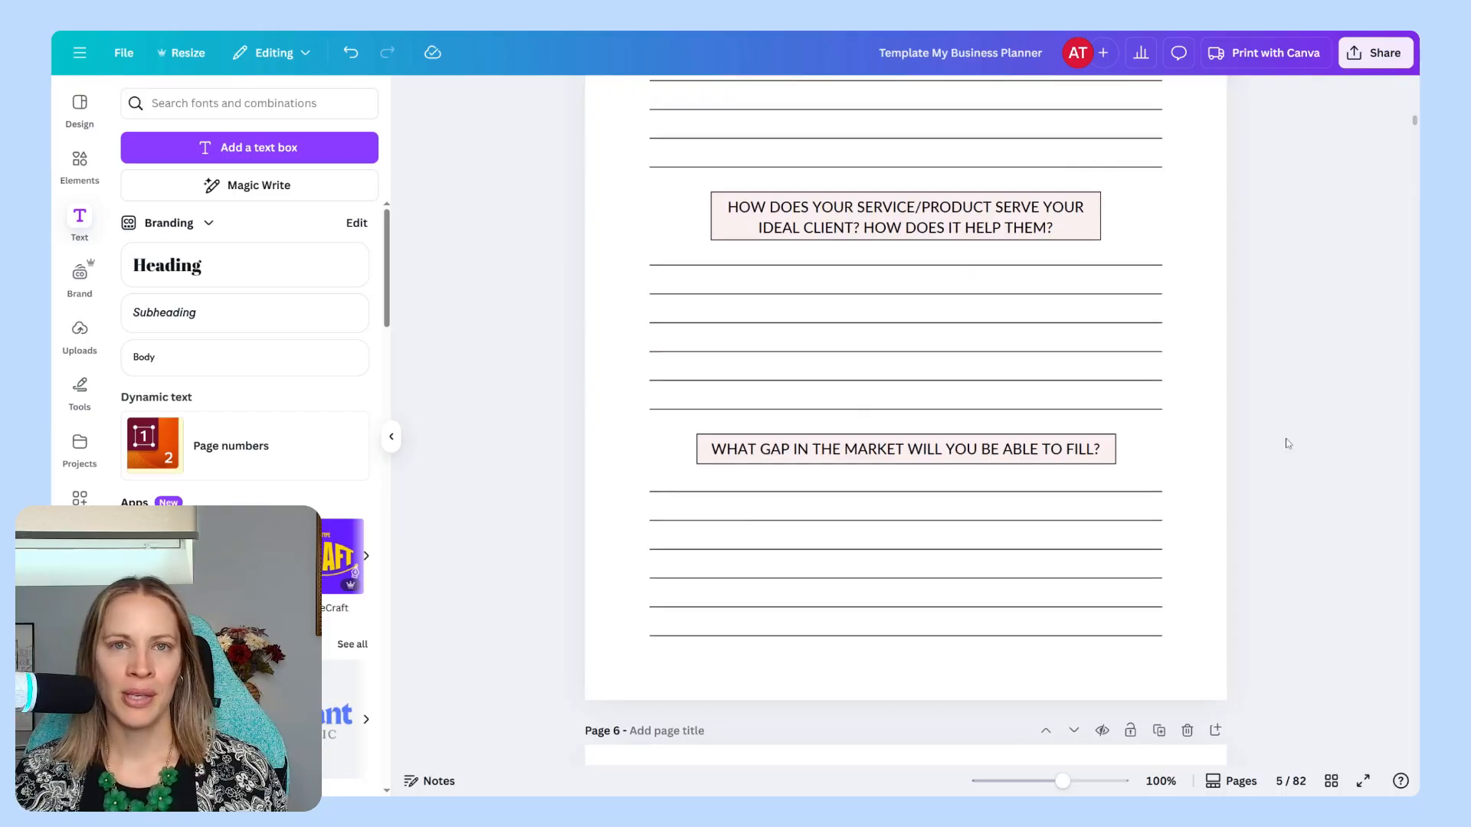
scroll(1288, 444, "down", 2)
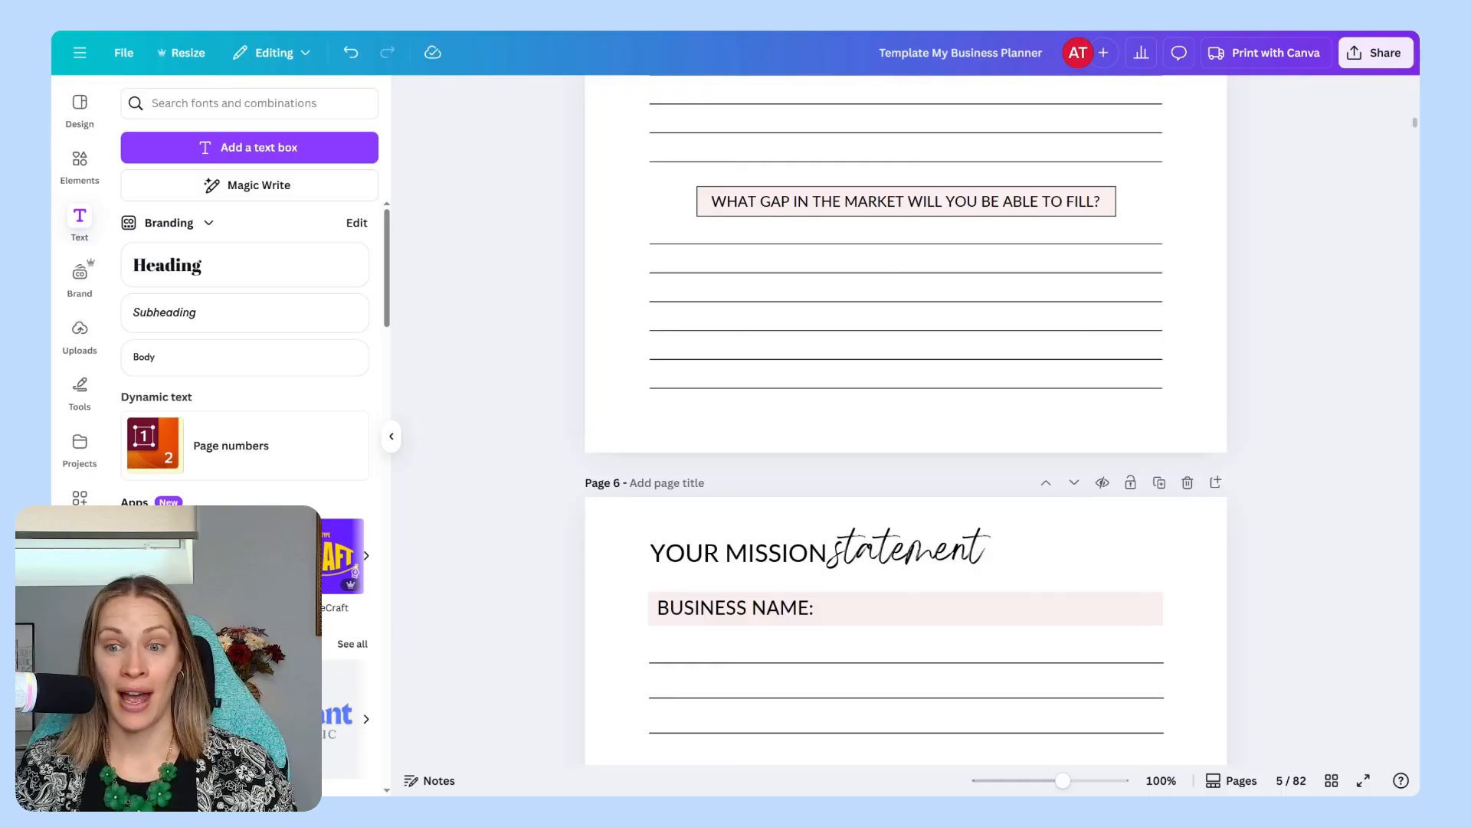
scroll(1202, 371, "down", 4)
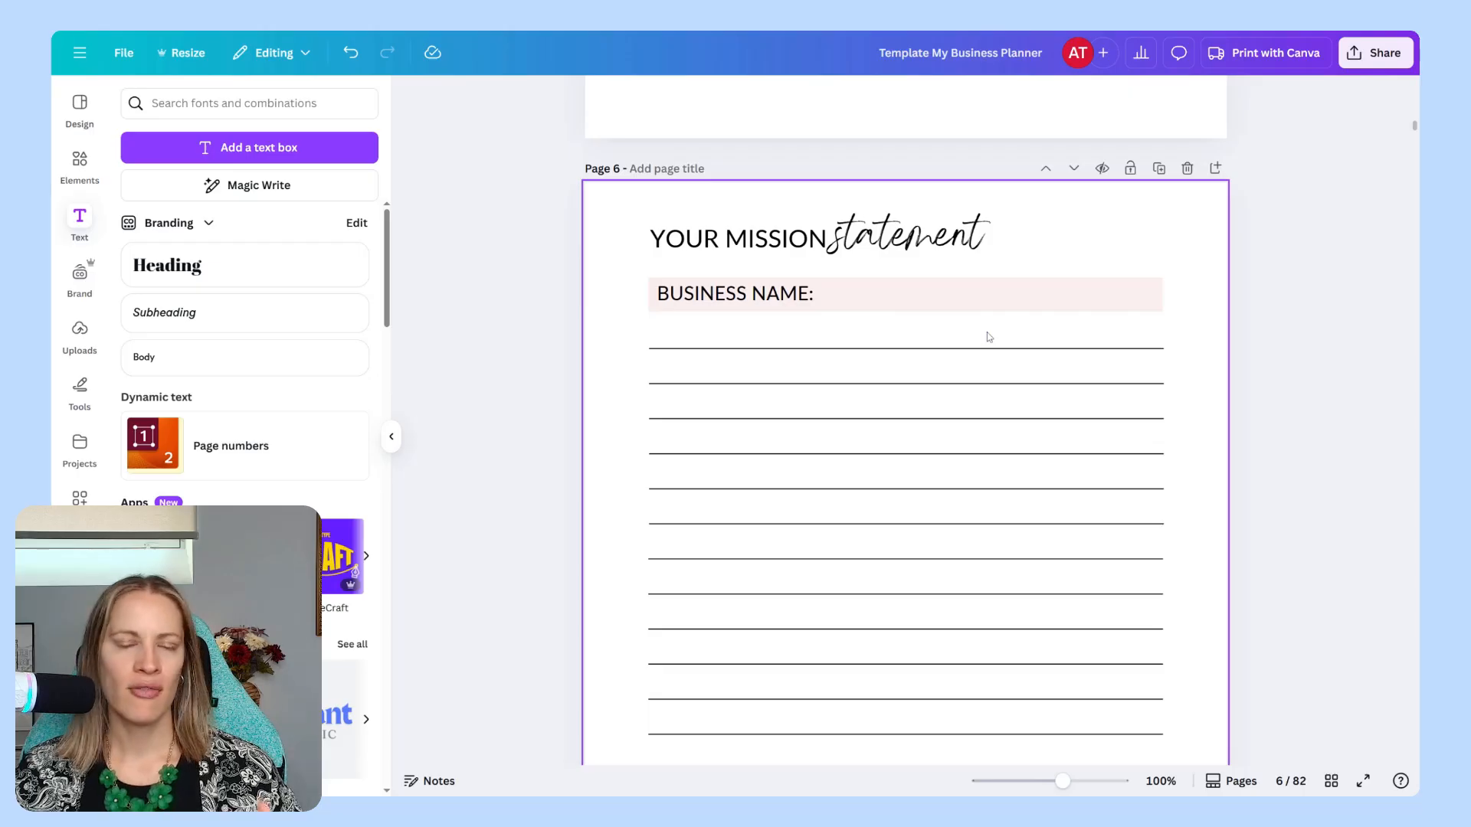
scroll(1279, 329, "down", 6)
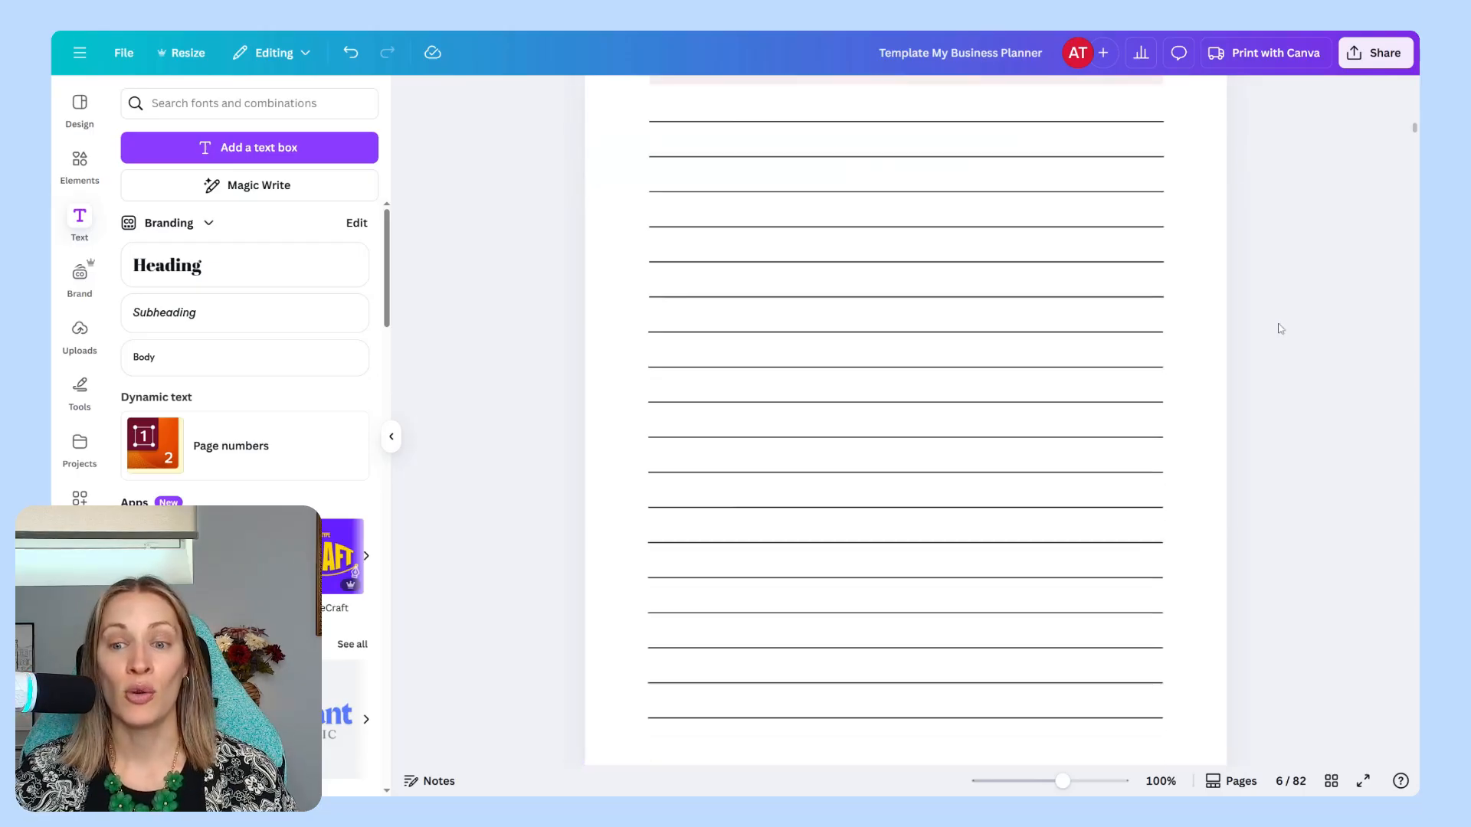
scroll(1279, 329, "up", 5)
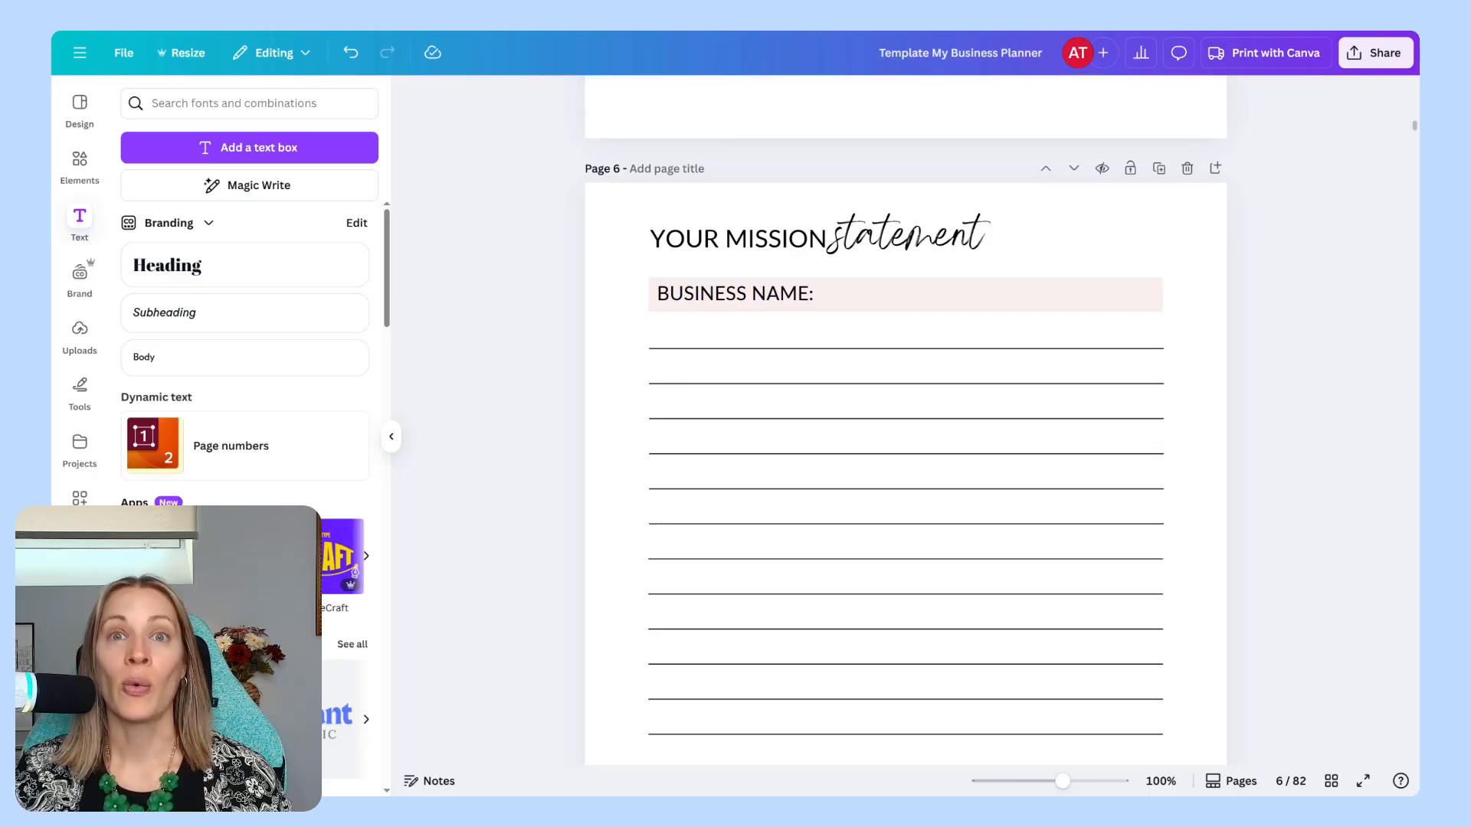
Review the sections of the "Business plan summary" page 7 and the competitor analysis table on the market research page 8
scroll(1313, 309, "down", 10)
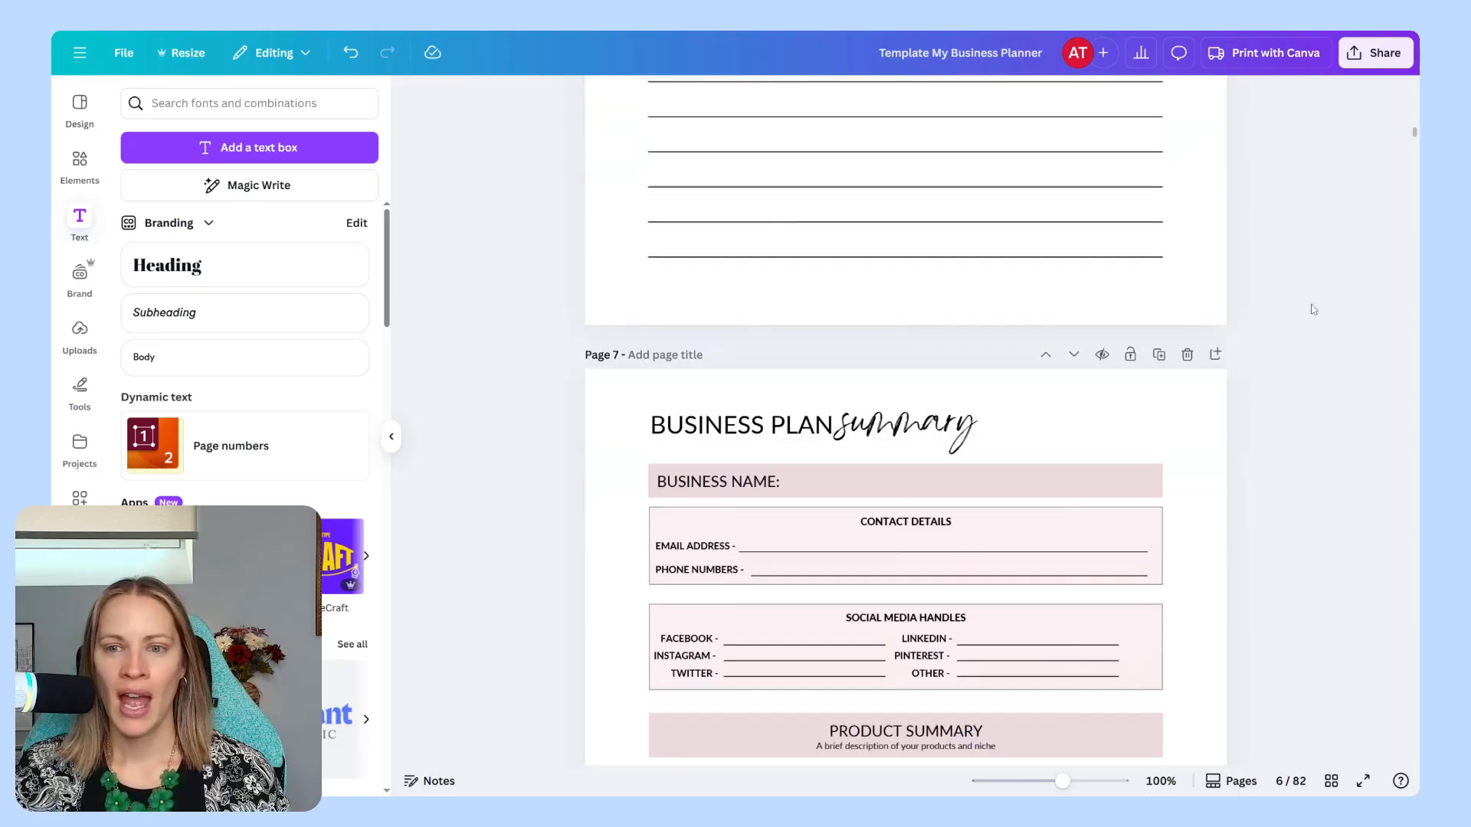
scroll(1313, 309, "down", 2)
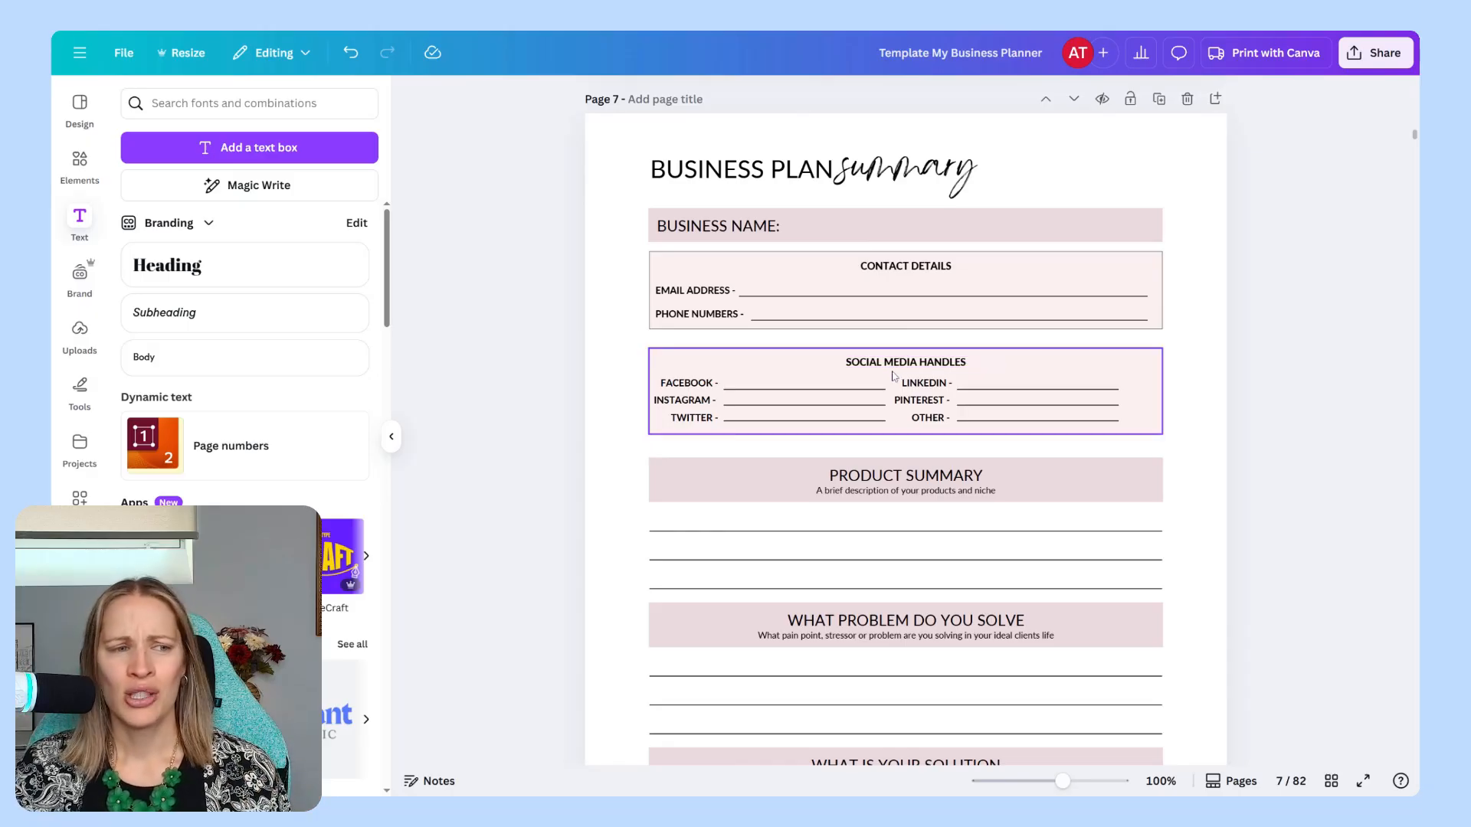
scroll(922, 412, "down", 2)
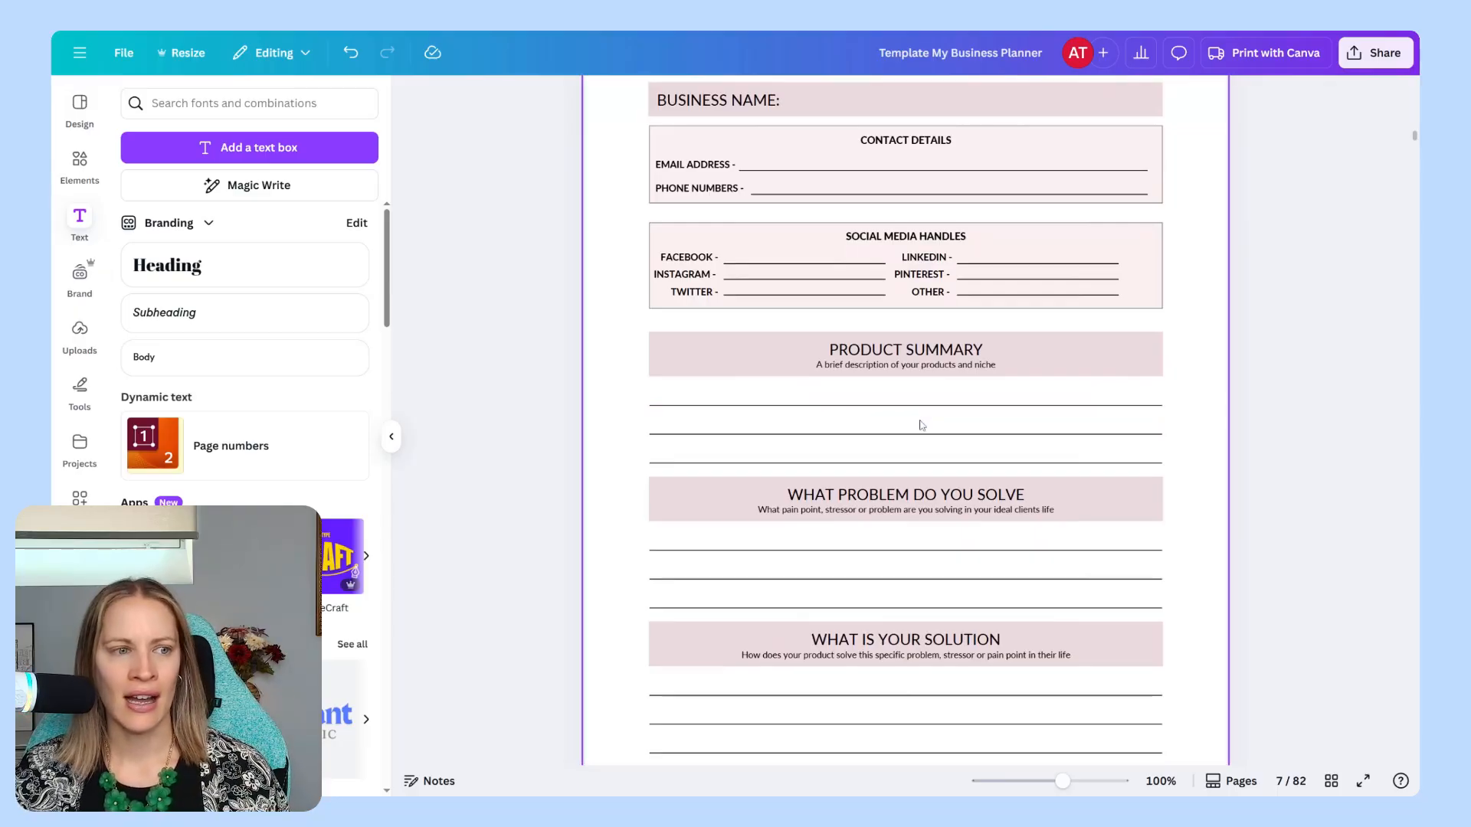
scroll(919, 413, "up", 2)
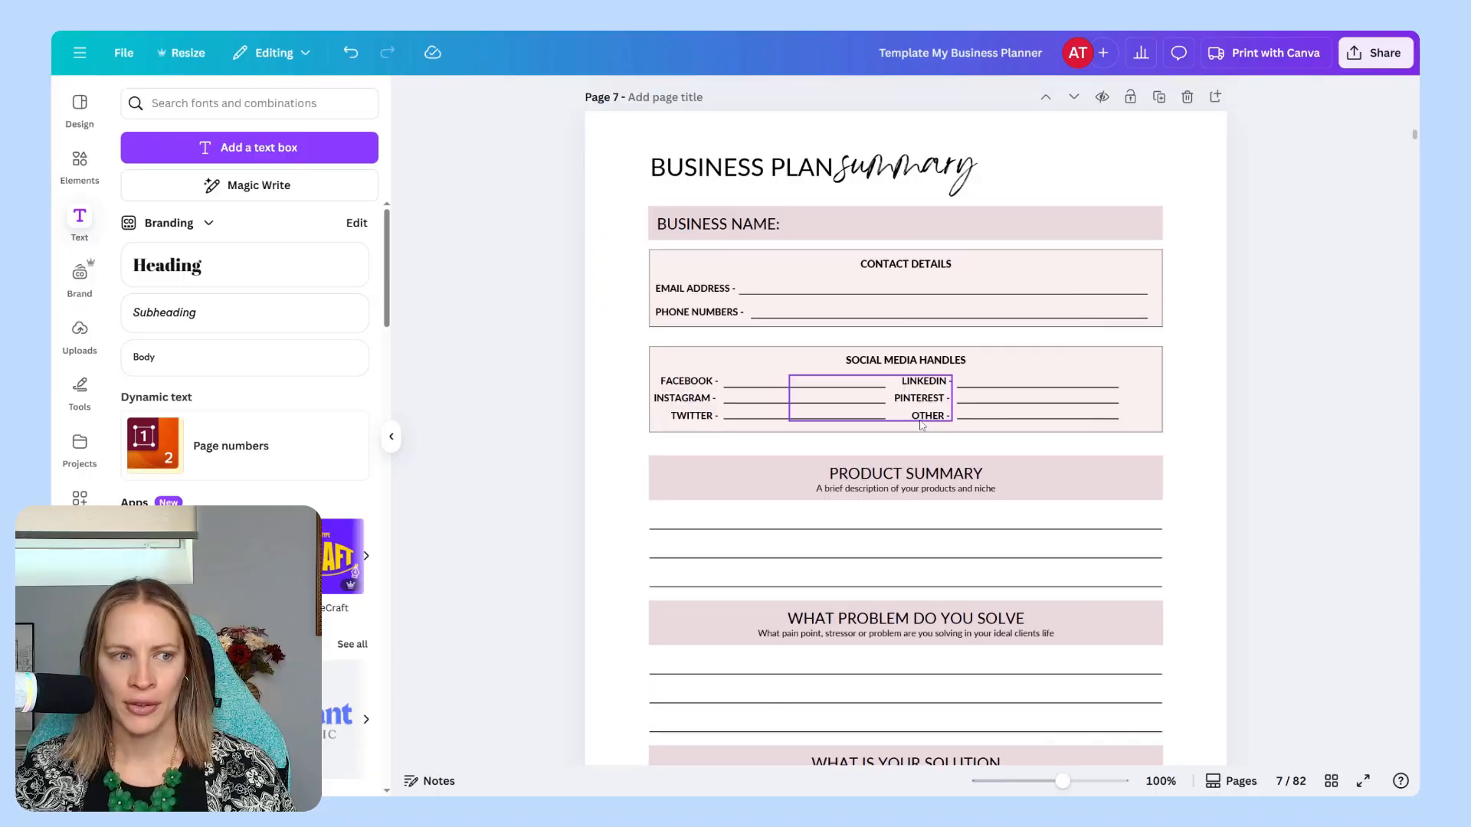
scroll(914, 393, "down", 2)
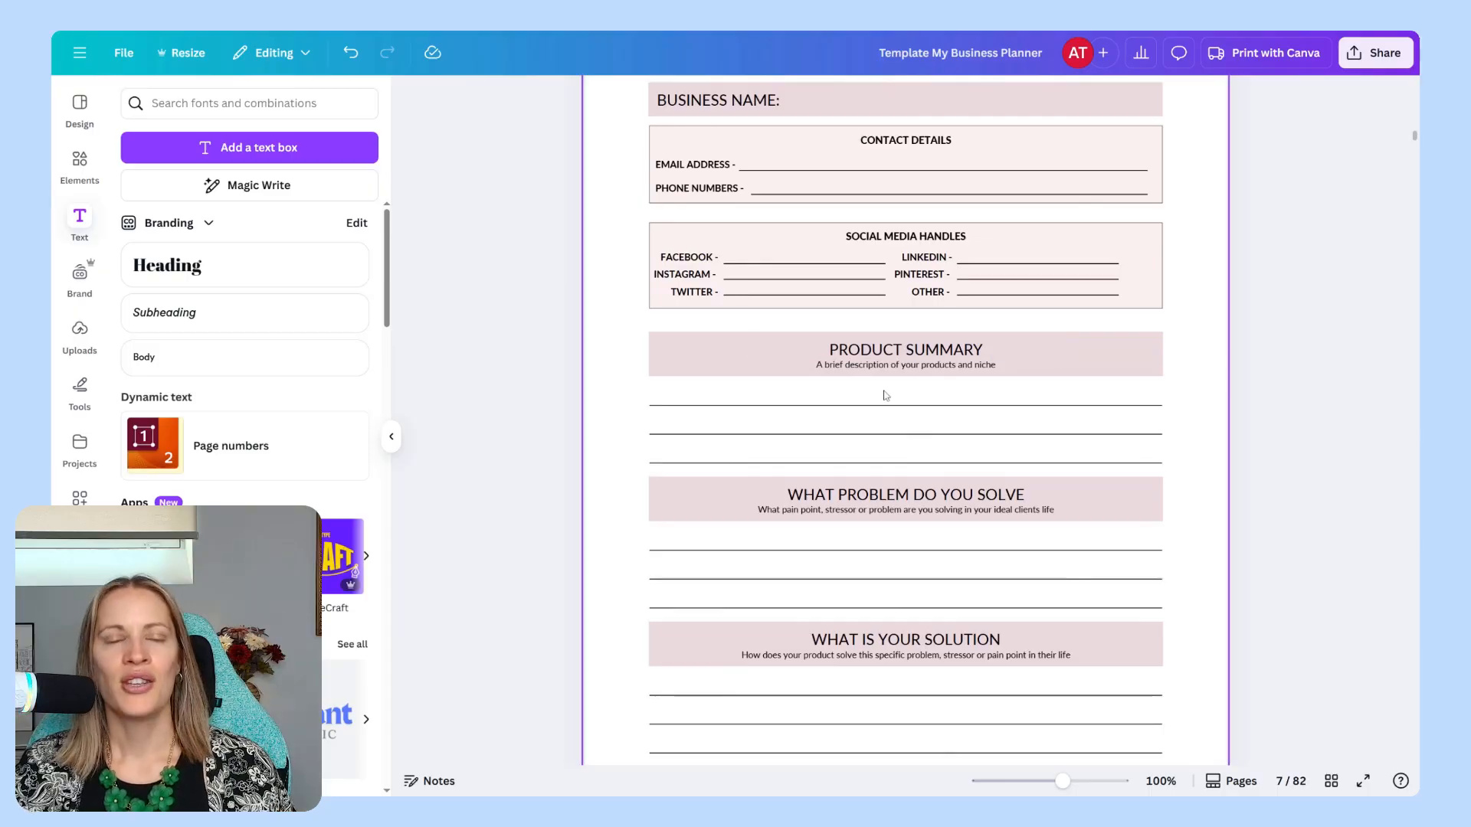
scroll(910, 406, "down", 3)
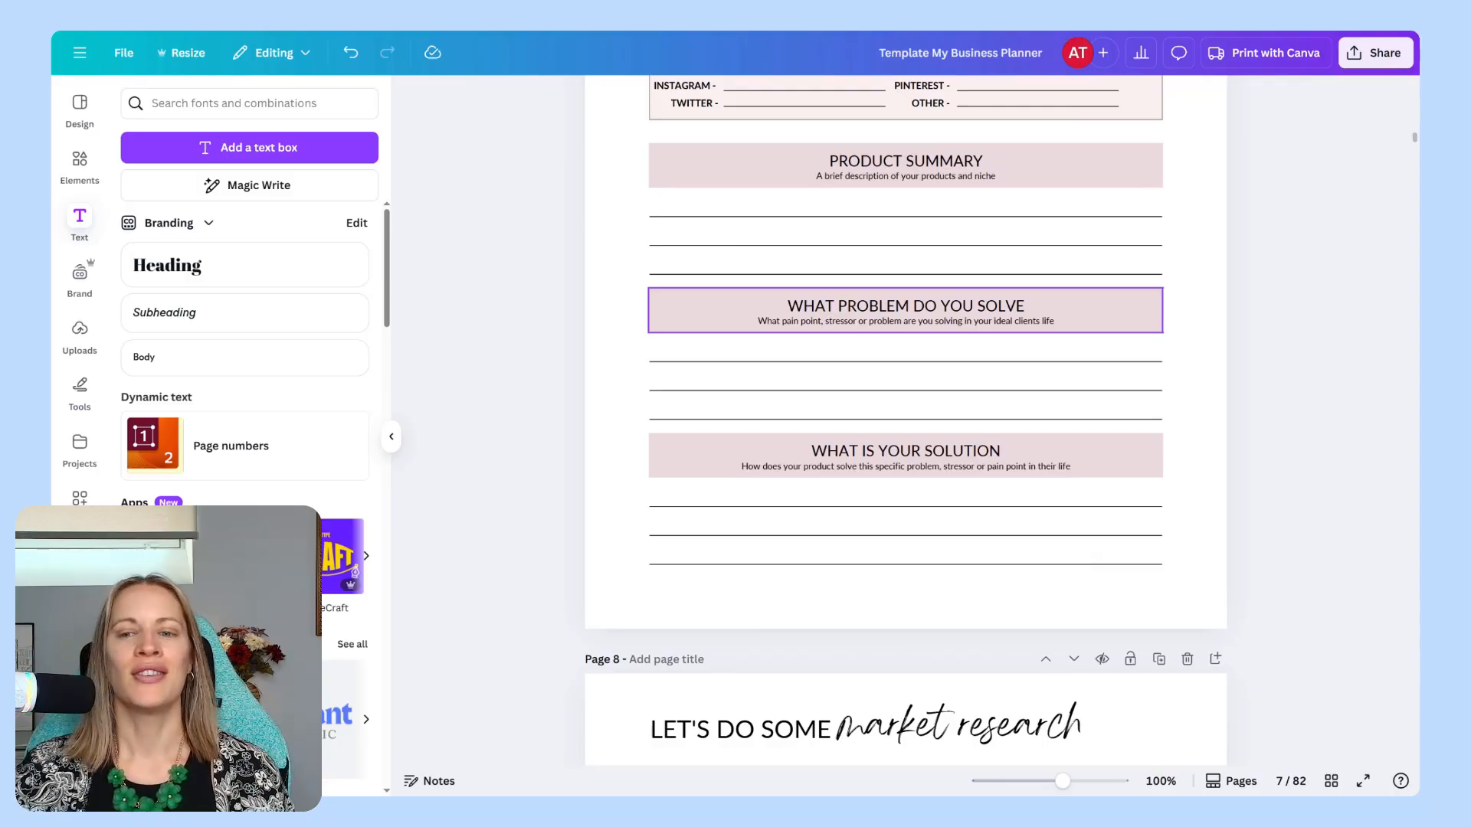
scroll(922, 416, "down", 3)
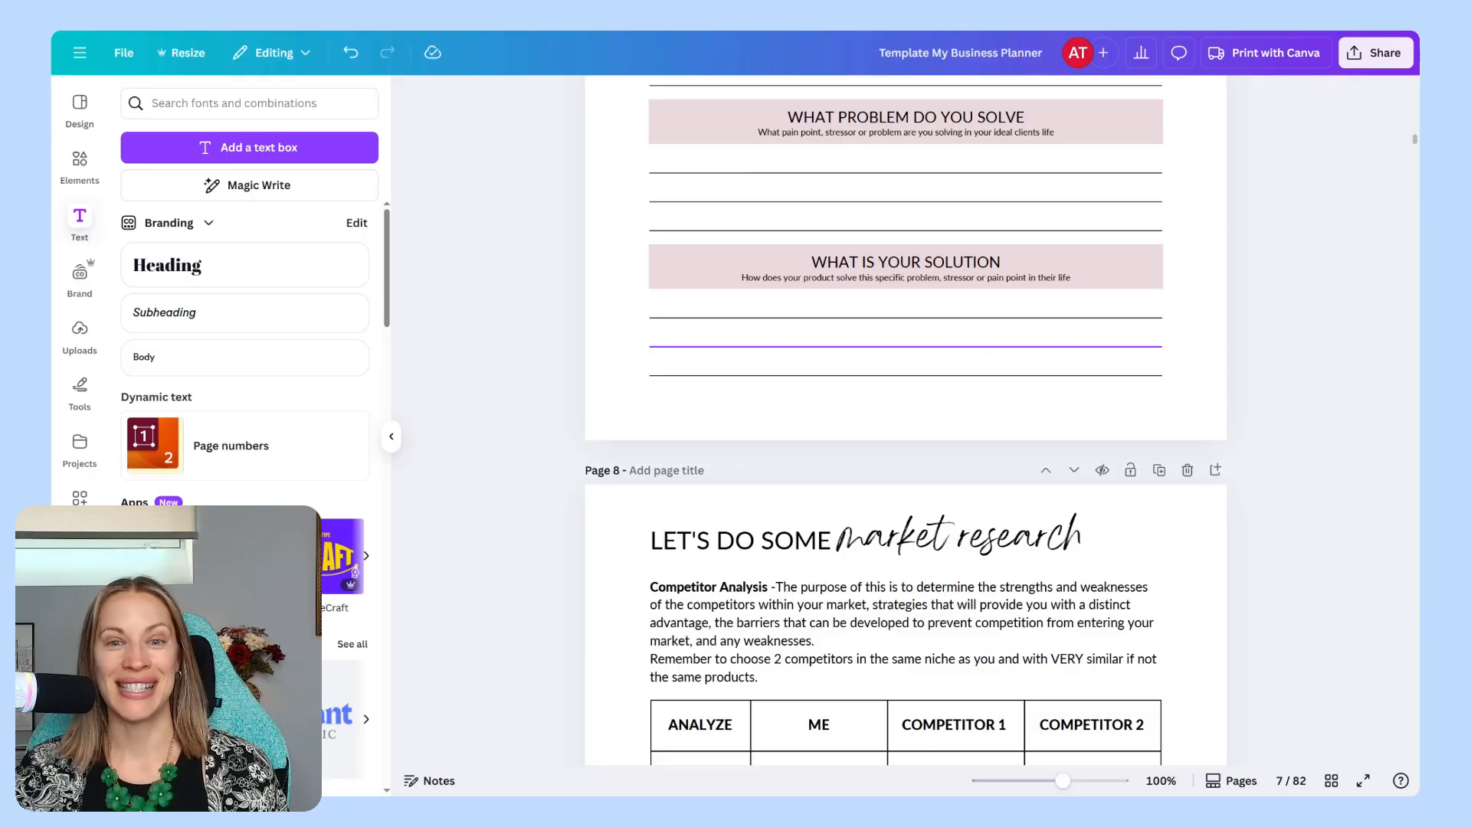
scroll(1121, 406, "down", 5)
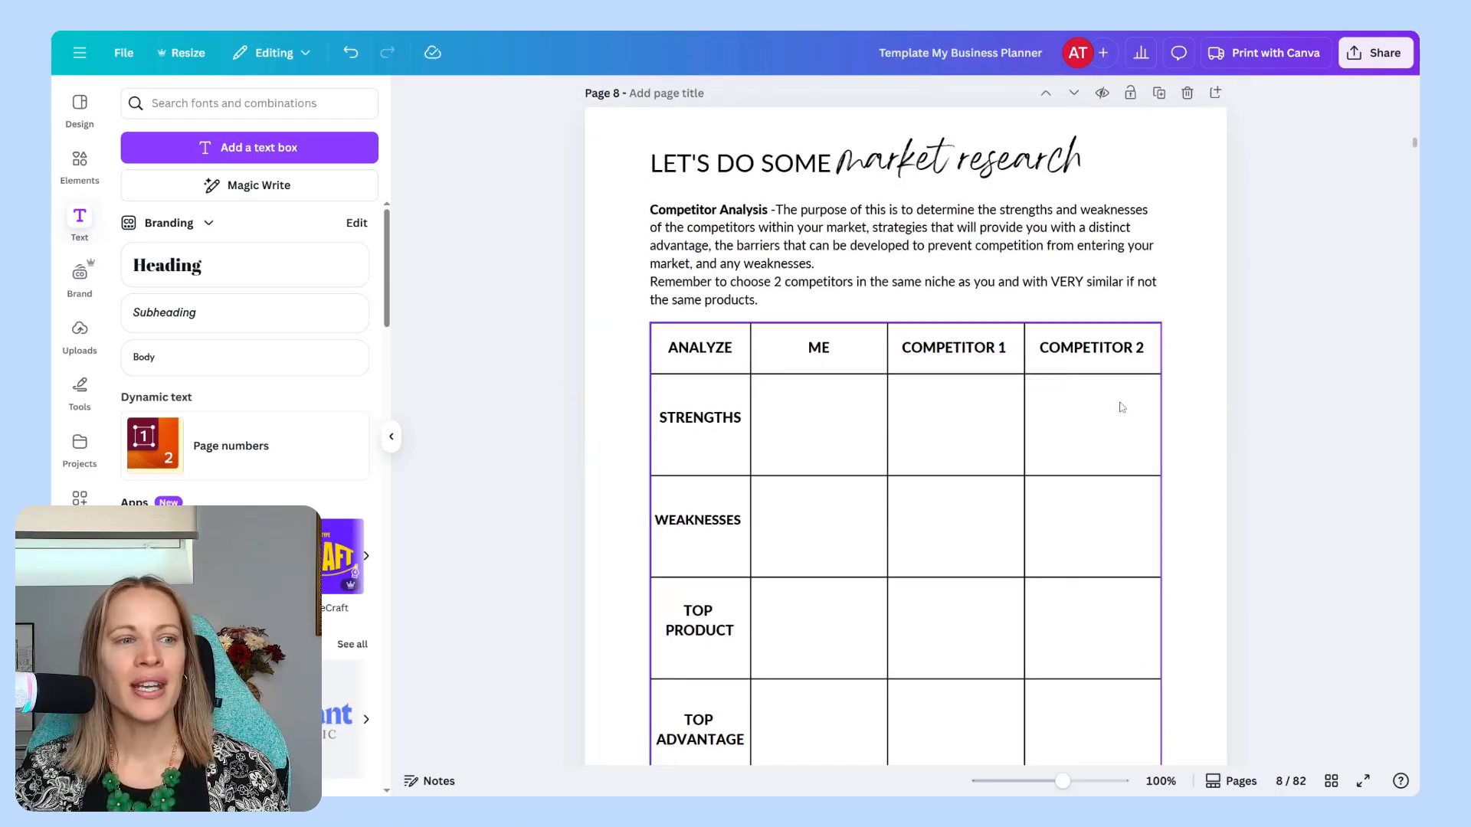
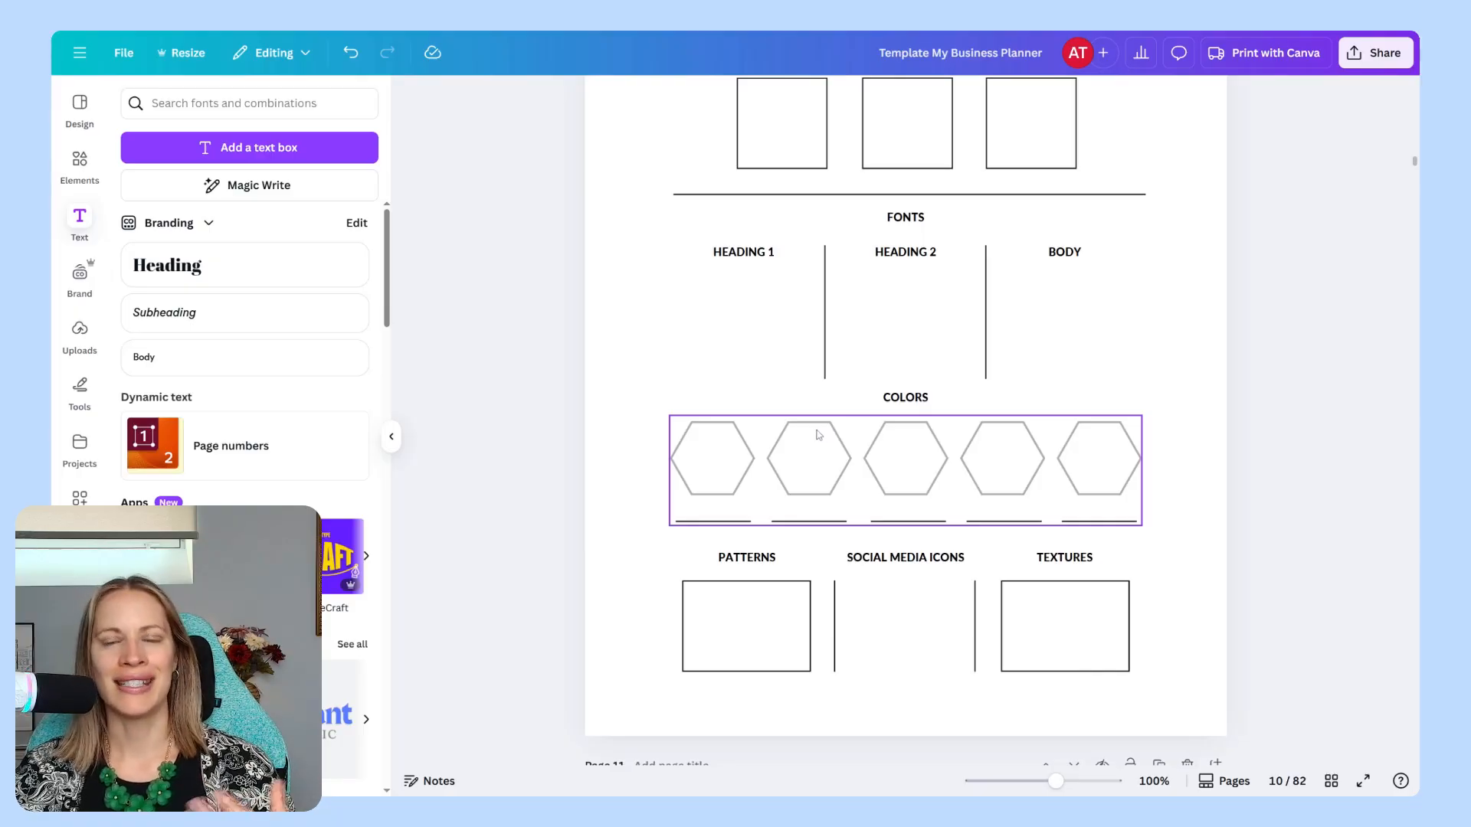
Examine the brand board, shop overview, "The heart of my shop" and "My shop policies" worksheets on pages 10 to 13
scroll(818, 435, "up", 3)
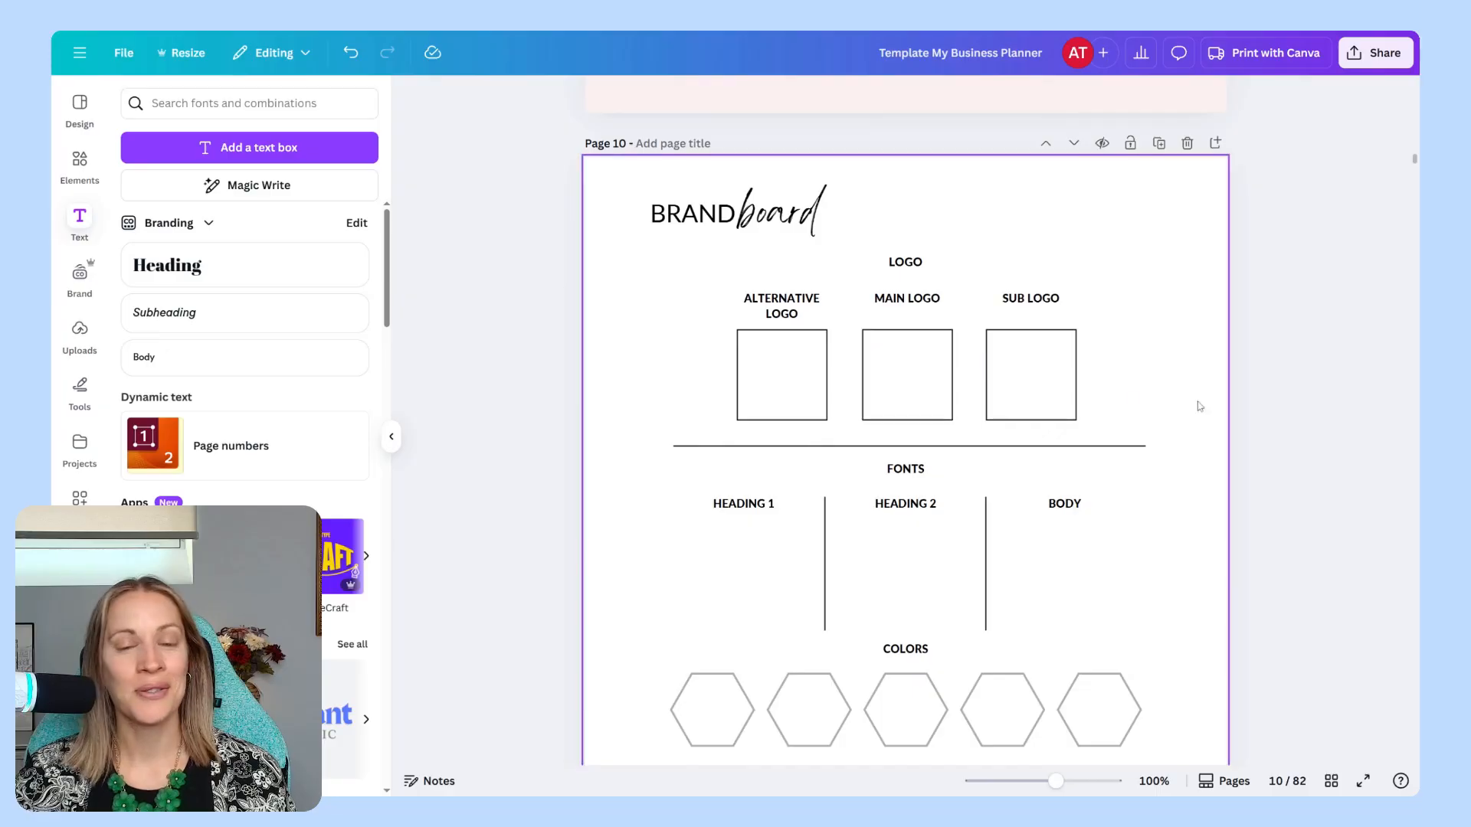
scroll(1275, 426, "down", 4)
scroll(1275, 425, "down", 8)
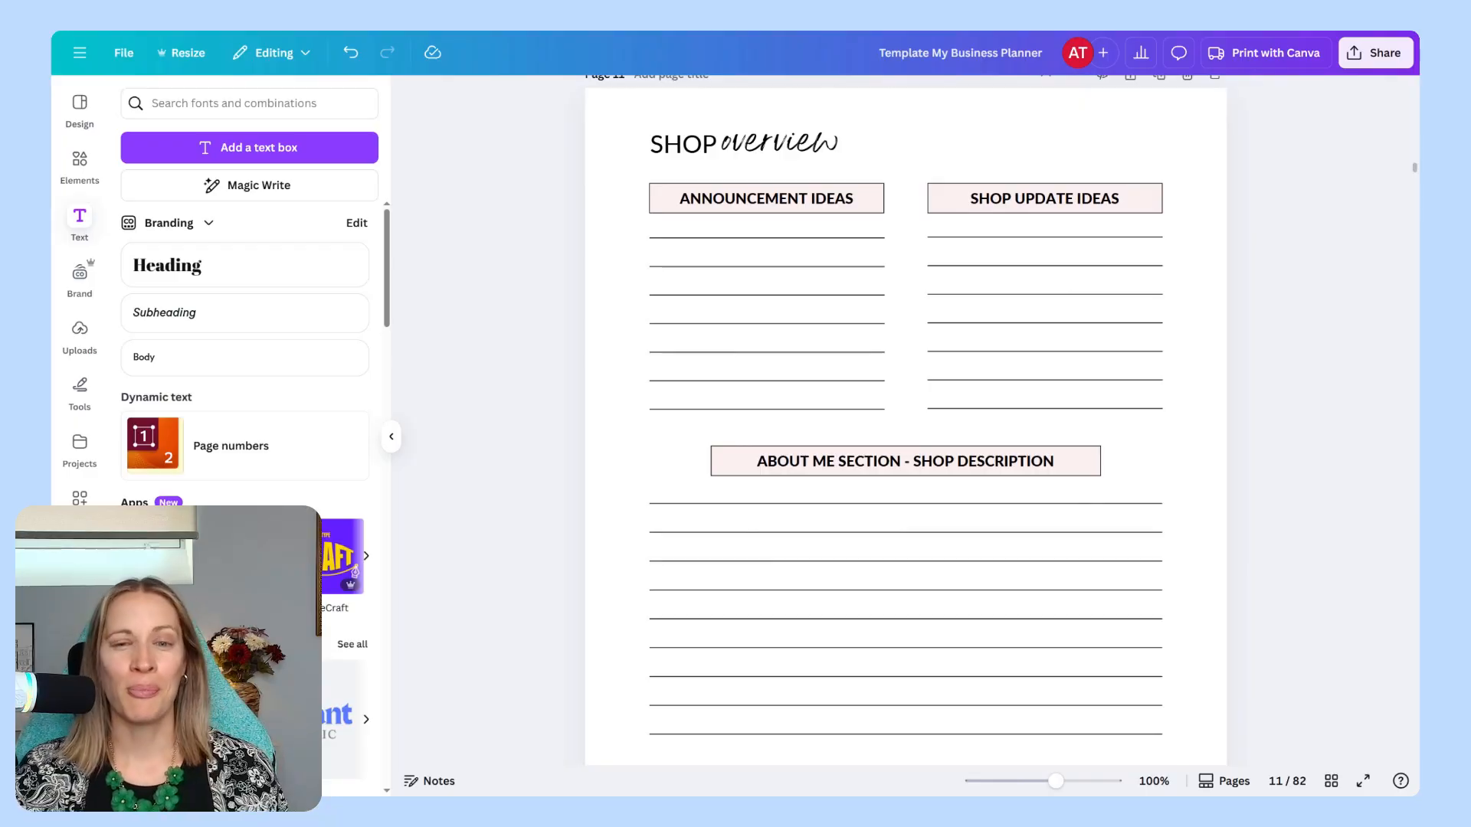
scroll(1269, 420, "down", 10)
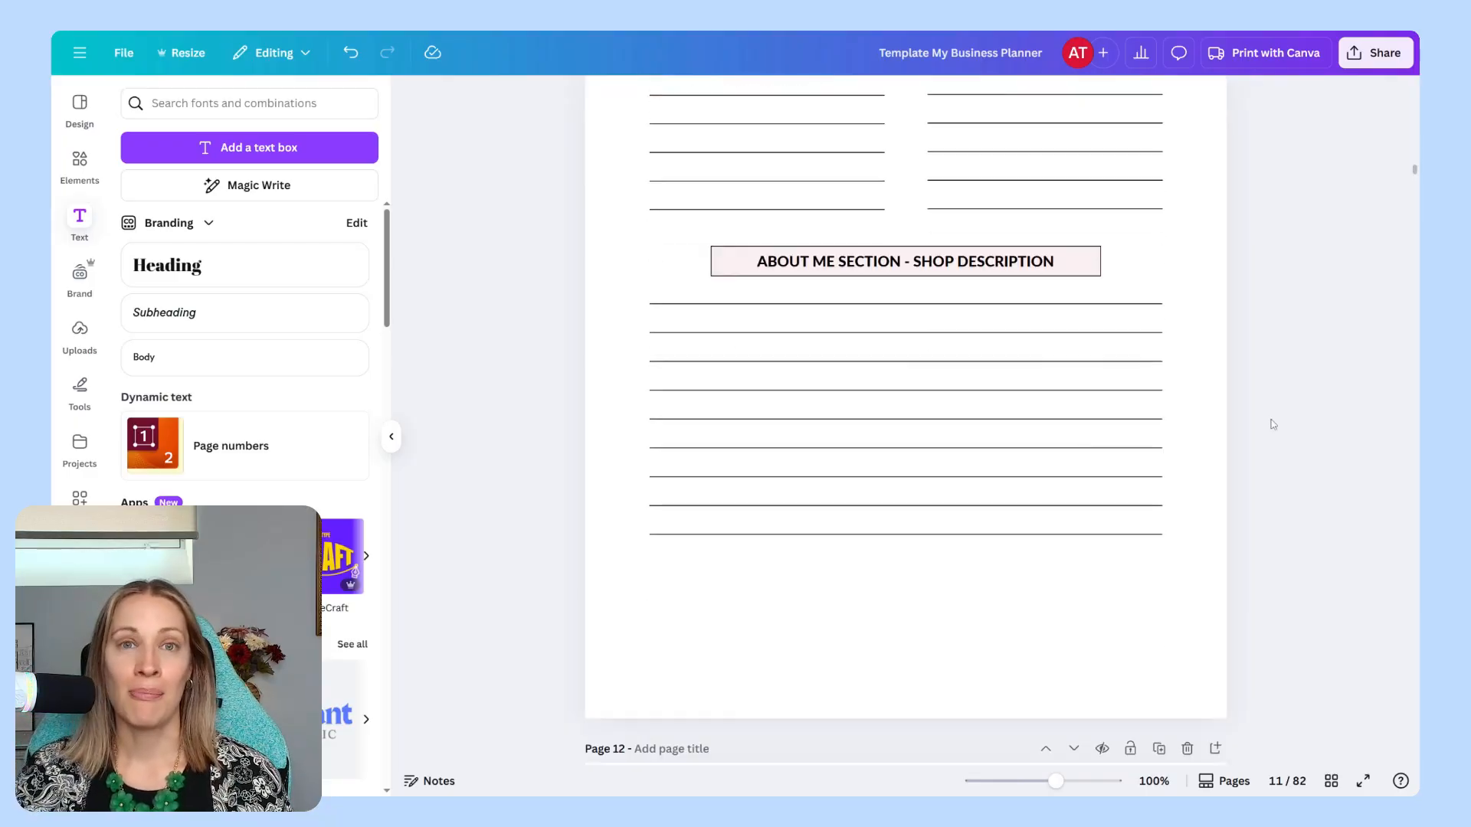
scroll(1268, 420, "down", 1)
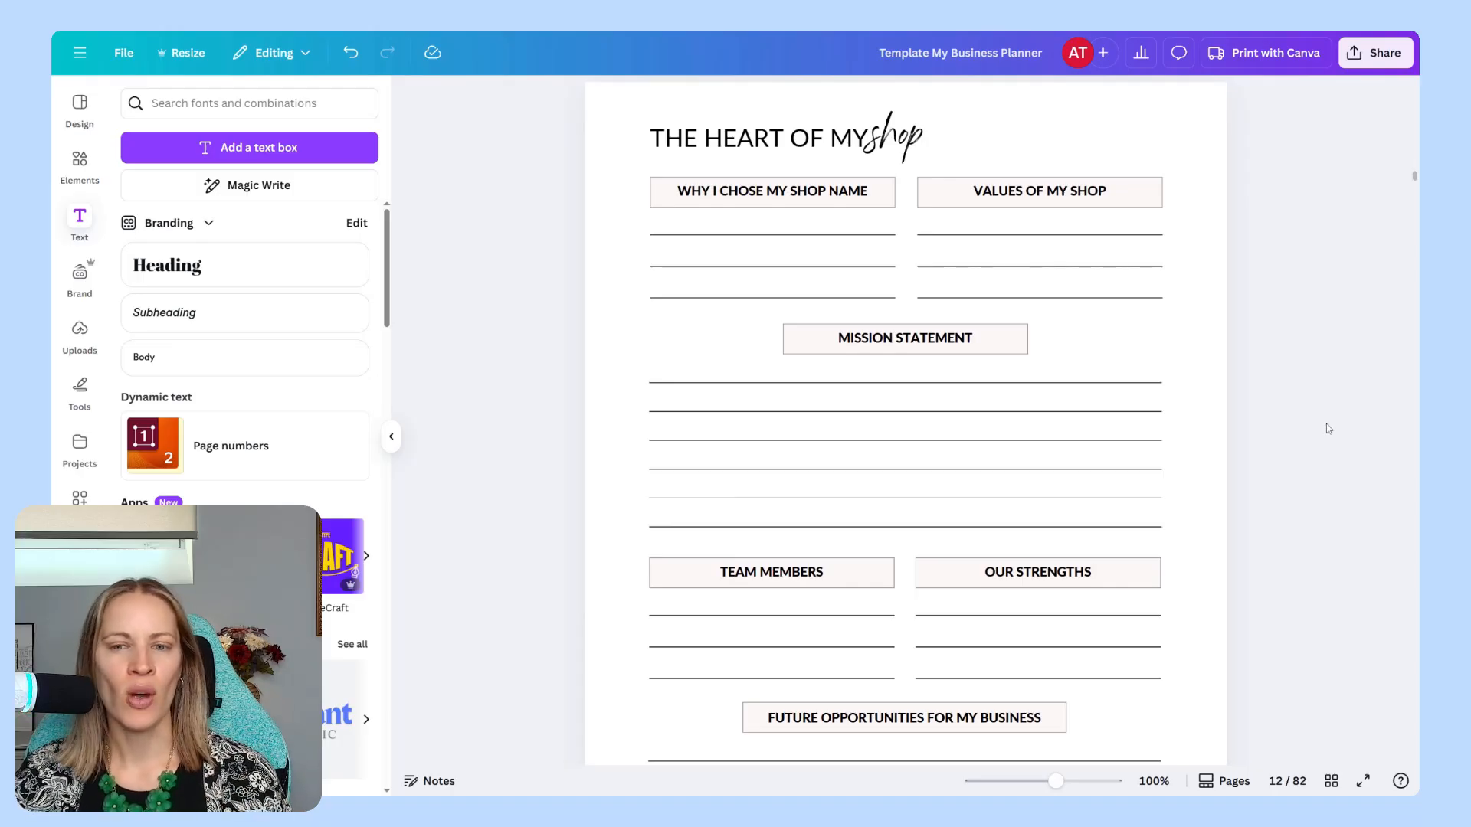
scroll(1121, 450, "down", 3)
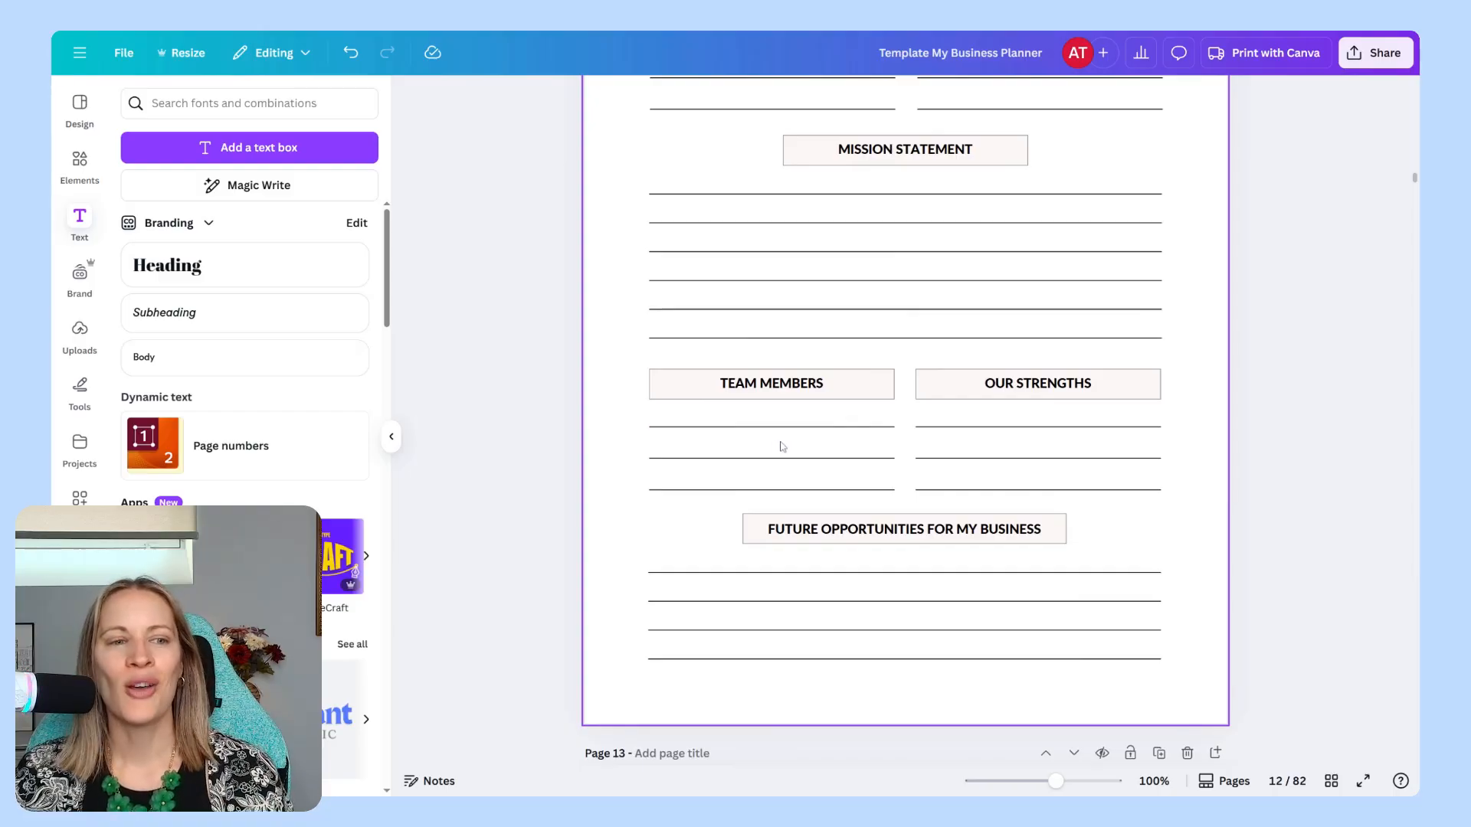
scroll(1014, 455, "down", 7)
scroll(1017, 456, "down", 2)
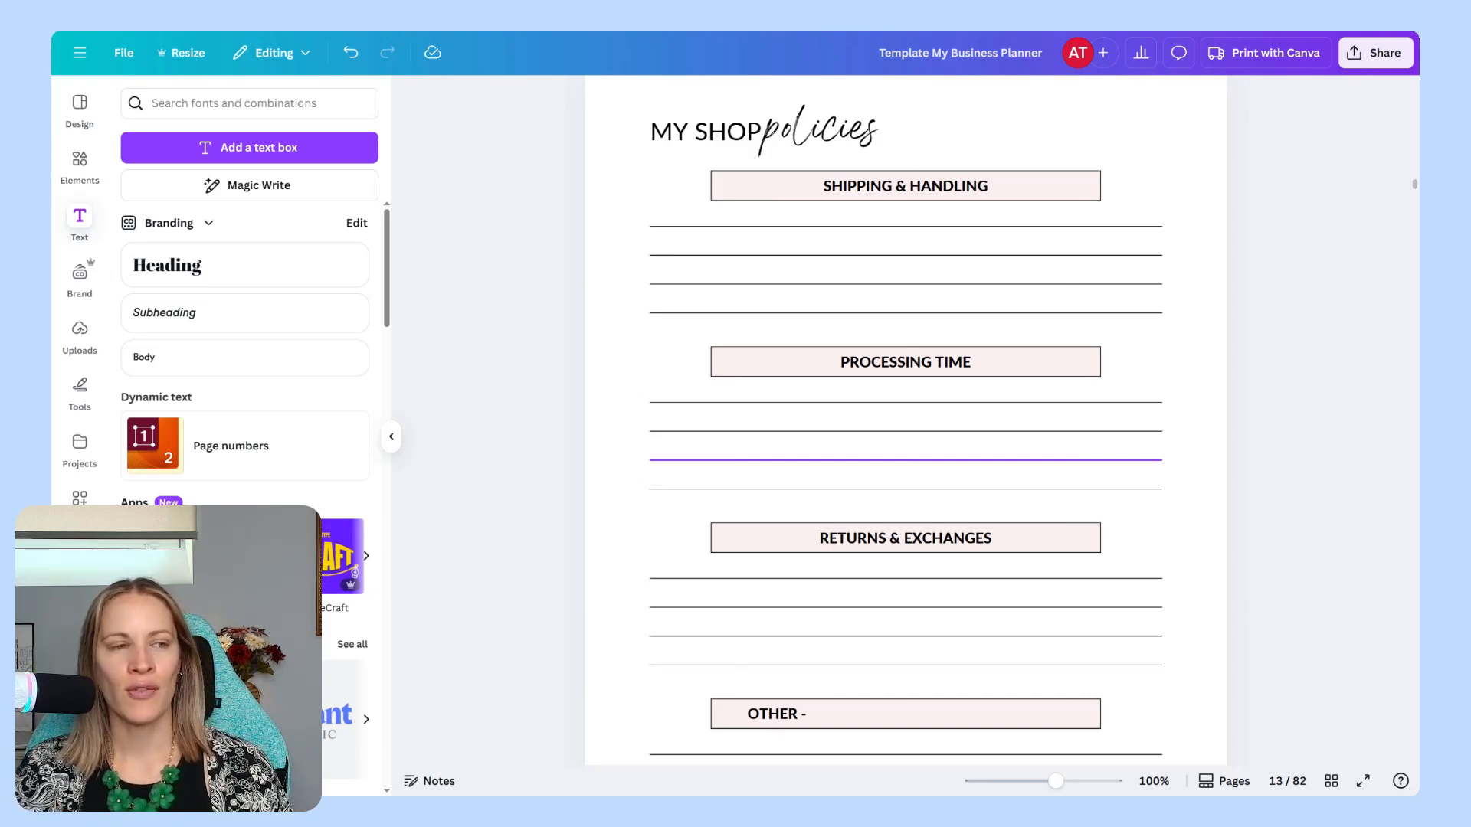
Look through the "Visualize your shop" page 14, "Frequently asked questions" page 15 and the "Goals & productivity" divider page 16
scroll(1065, 452, "down", 10)
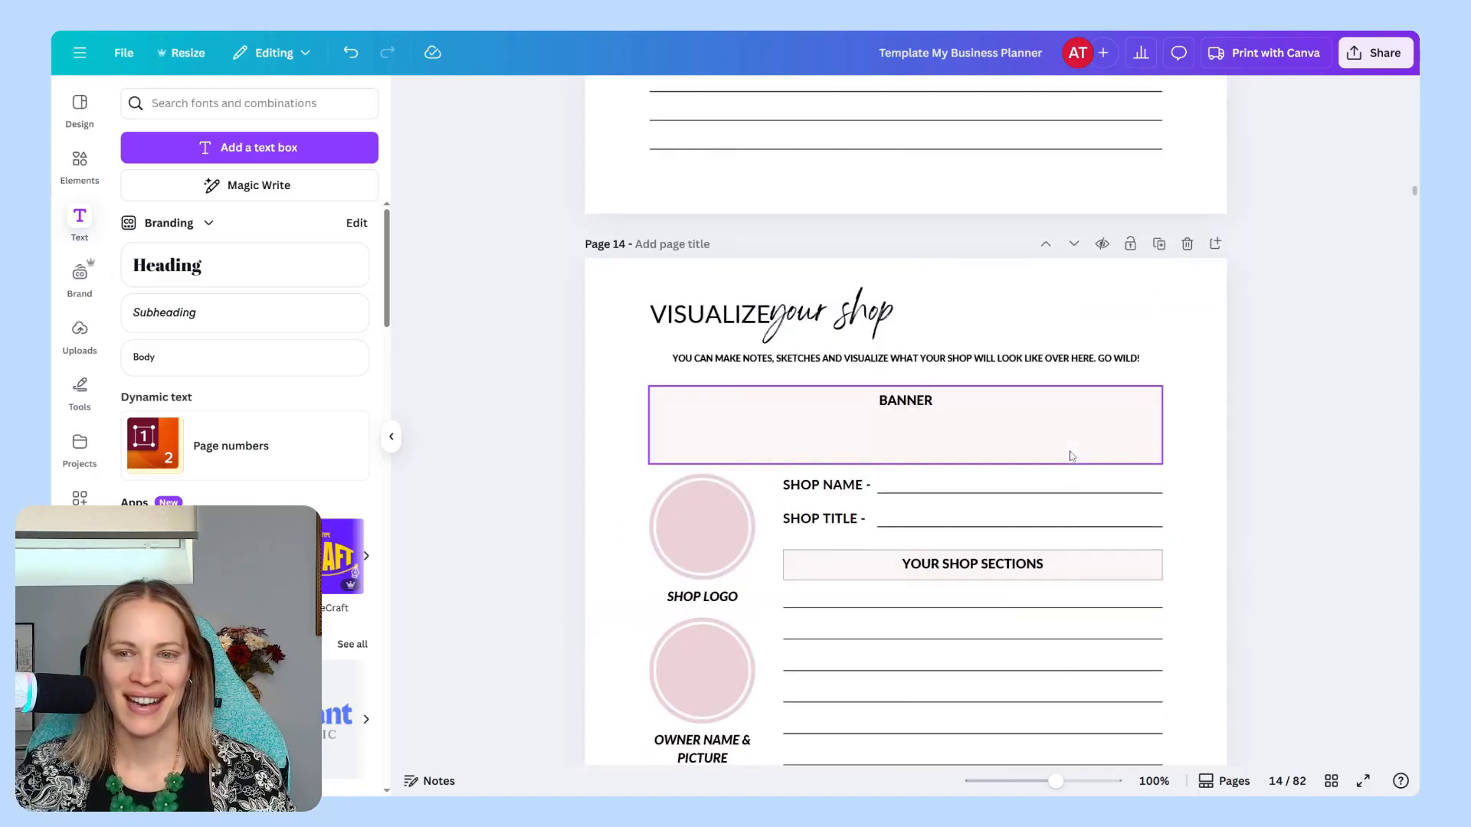
scroll(1071, 456, "up", 1)
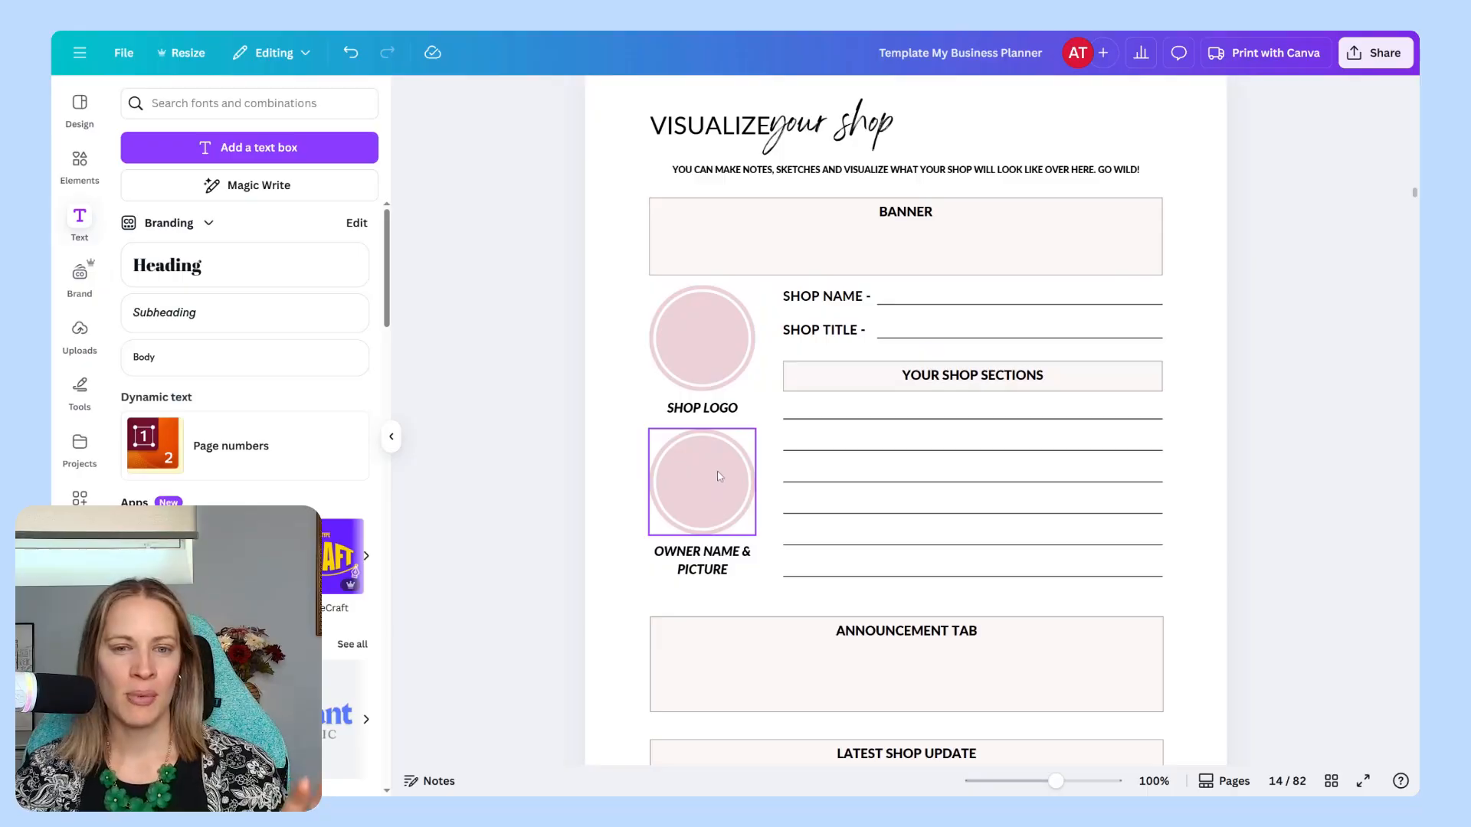
scroll(929, 449, "down", 8)
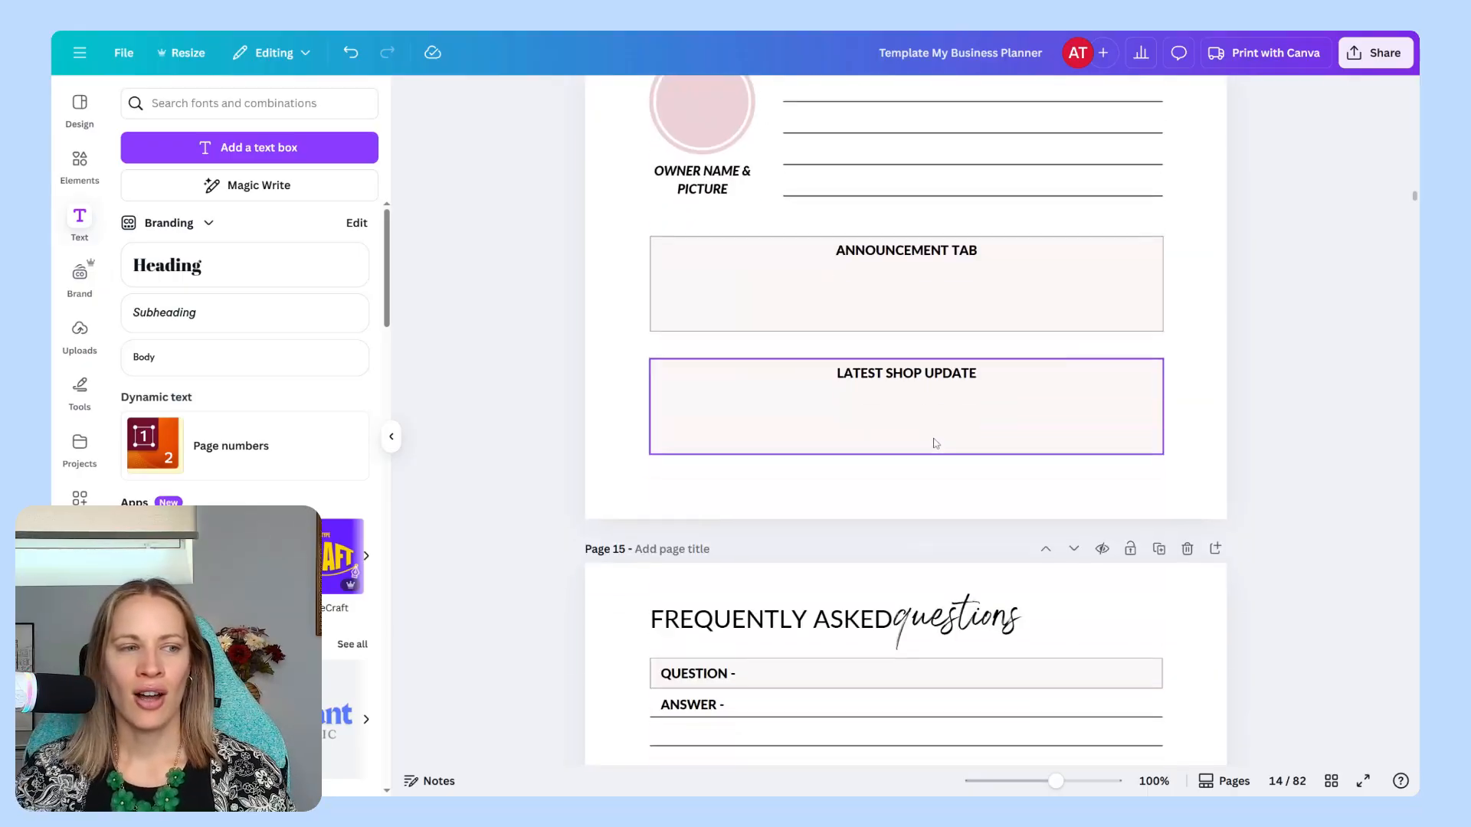
scroll(936, 446, "down", 3)
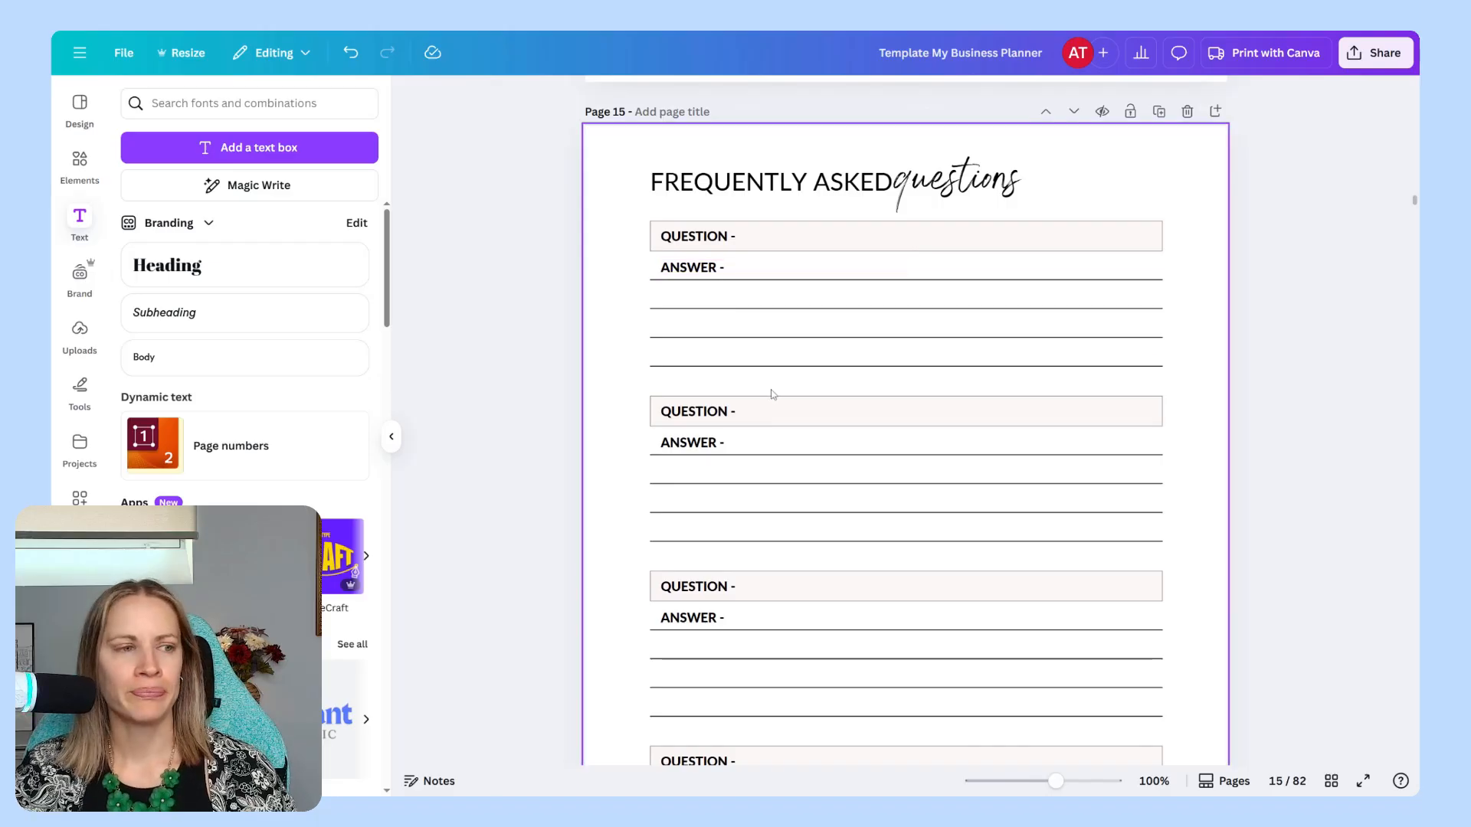
scroll(771, 394, "down", 3)
scroll(792, 305, "up", 2)
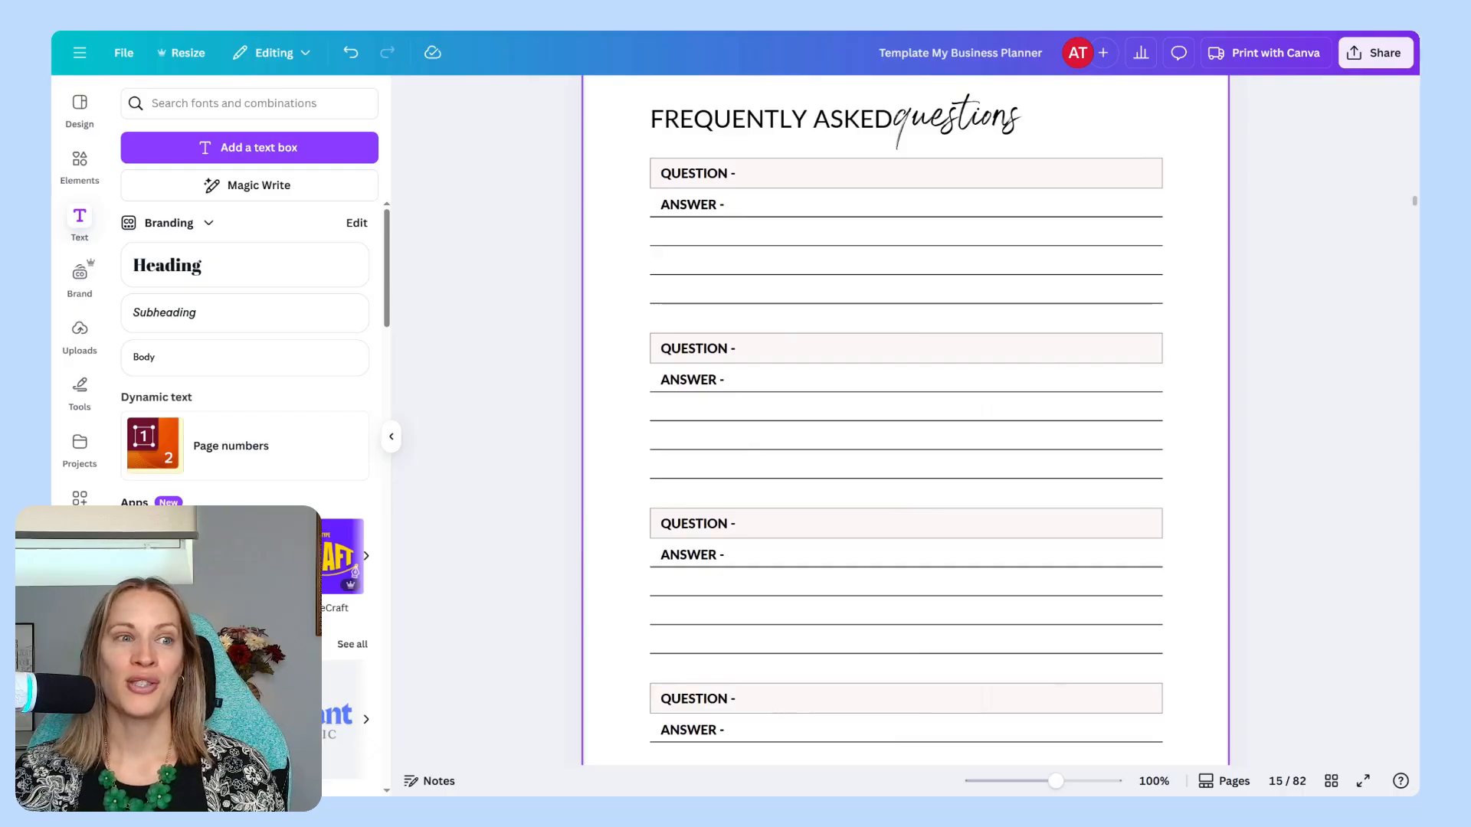
scroll(798, 334, "up", 1)
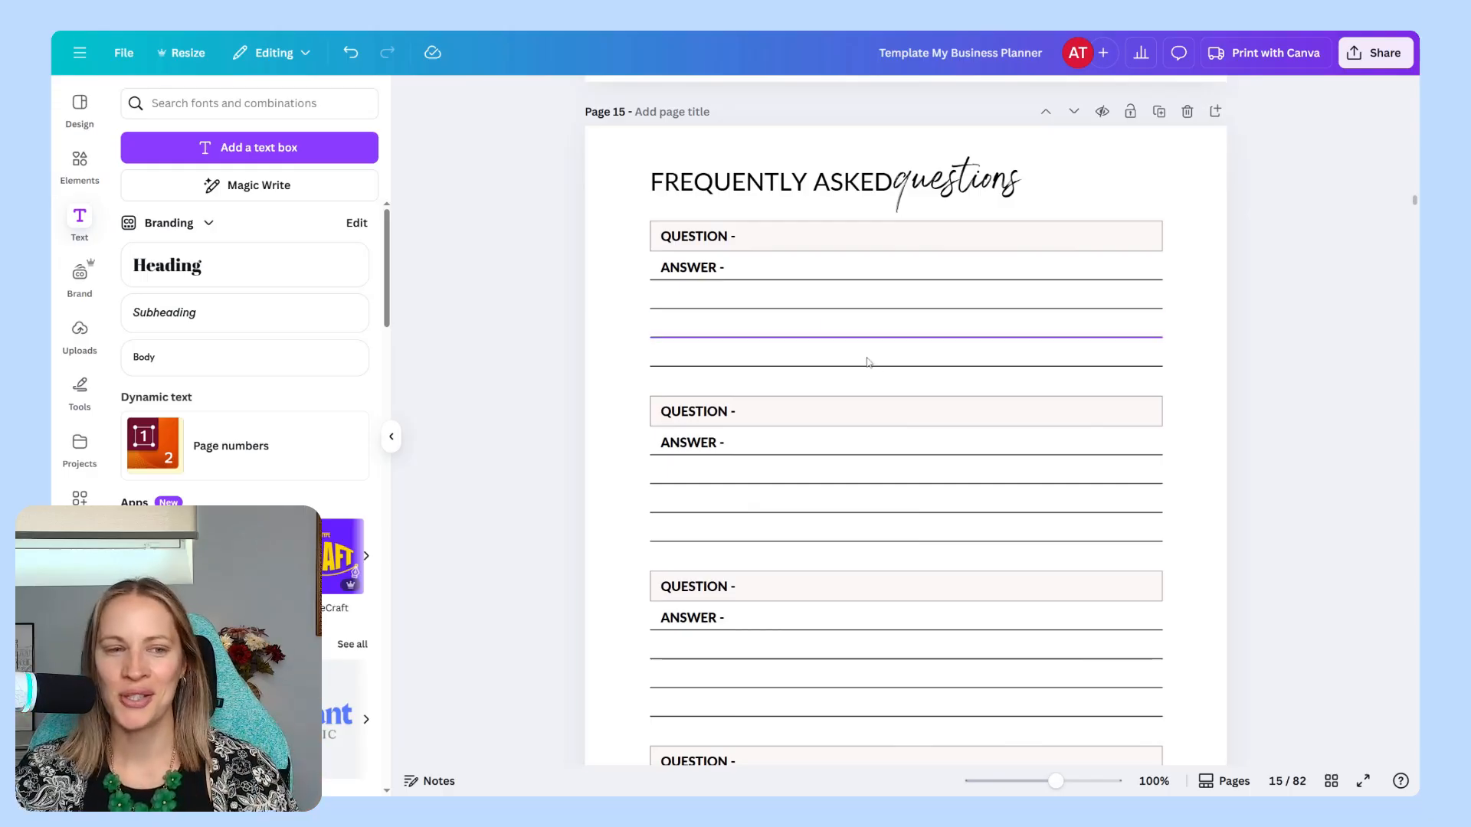
scroll(1126, 421, "down", 5)
scroll(1128, 421, "down", 7)
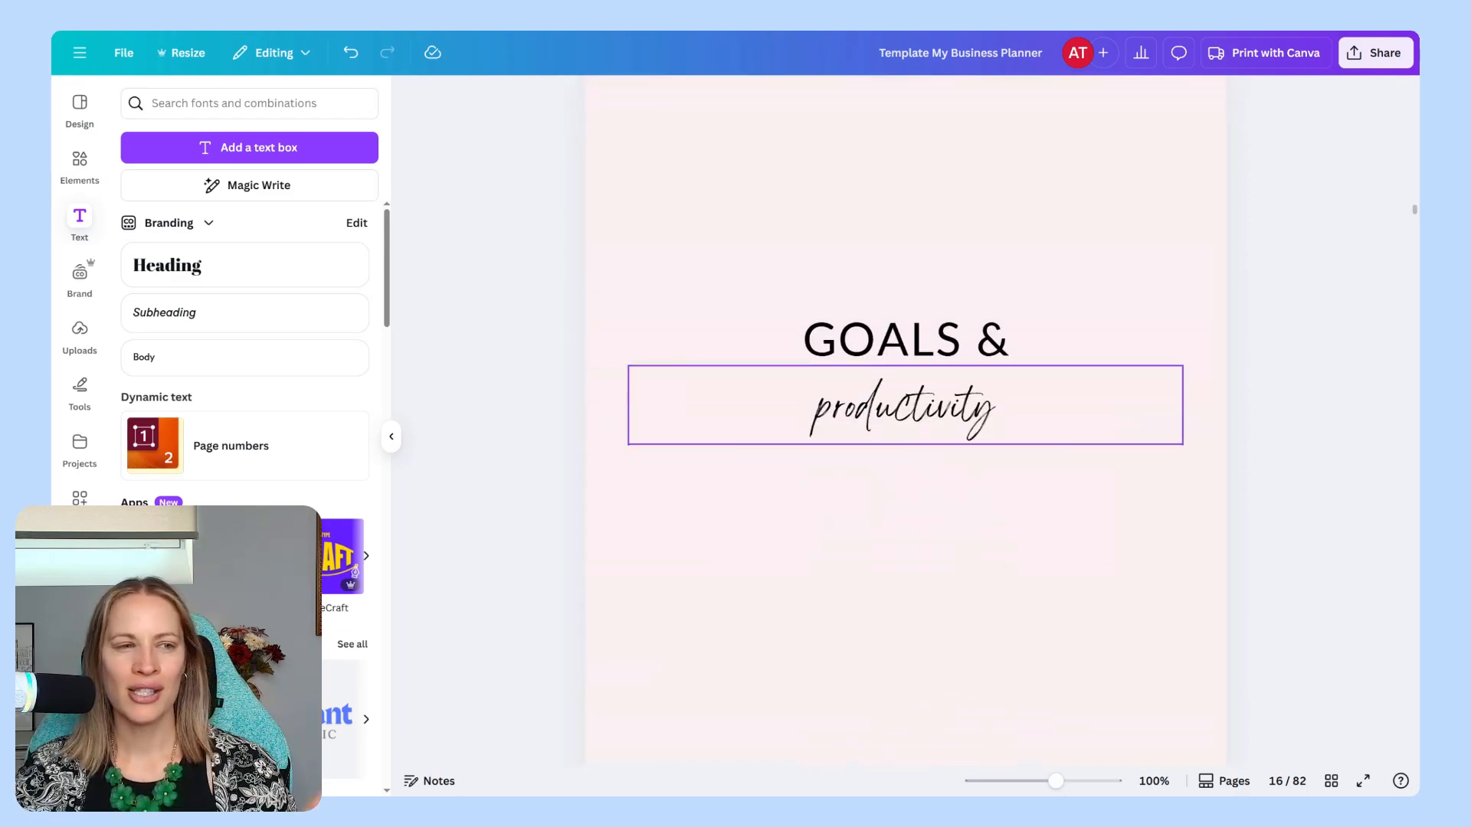
scroll(1101, 417, "up", 2)
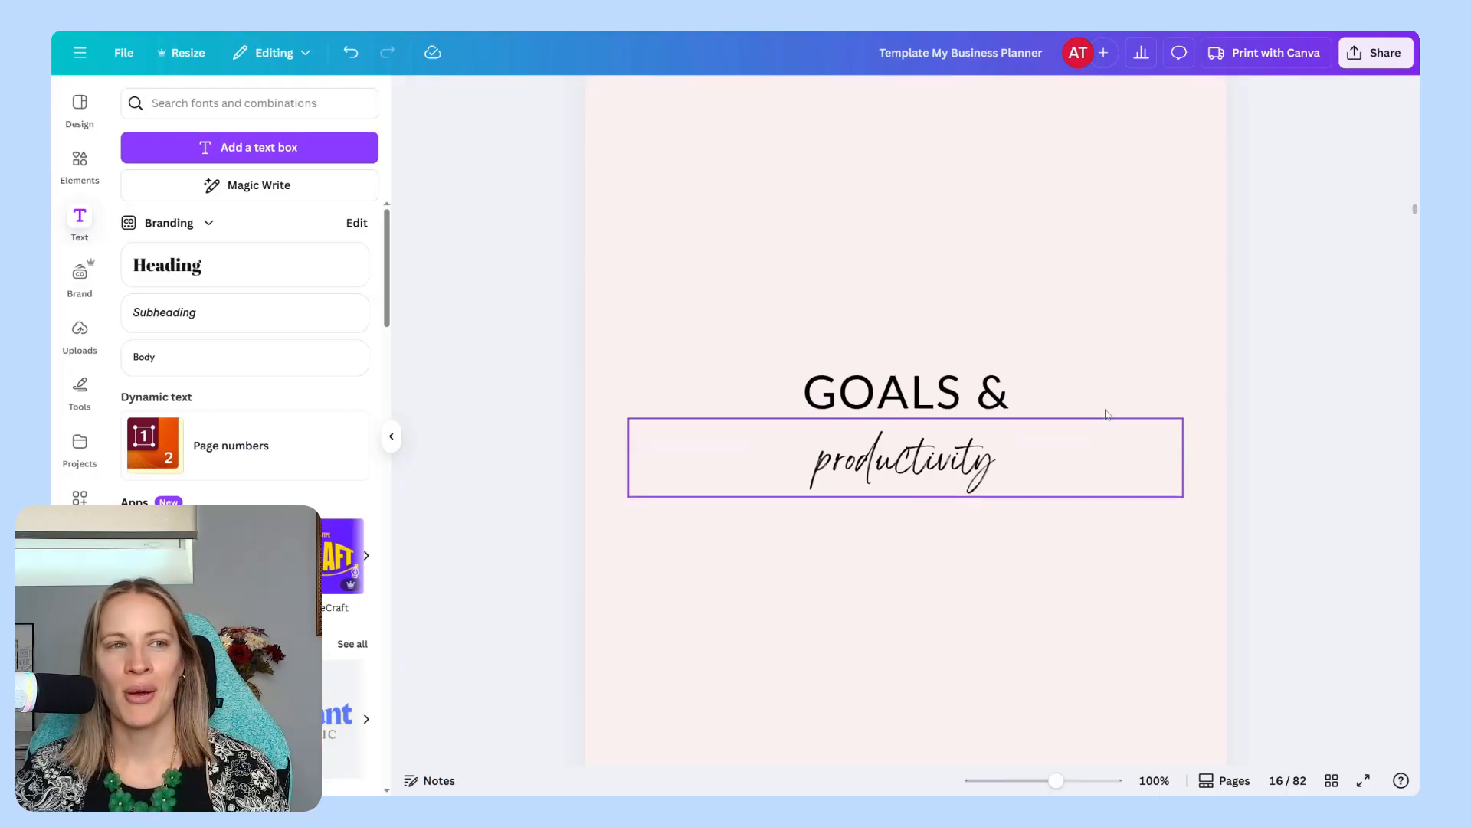